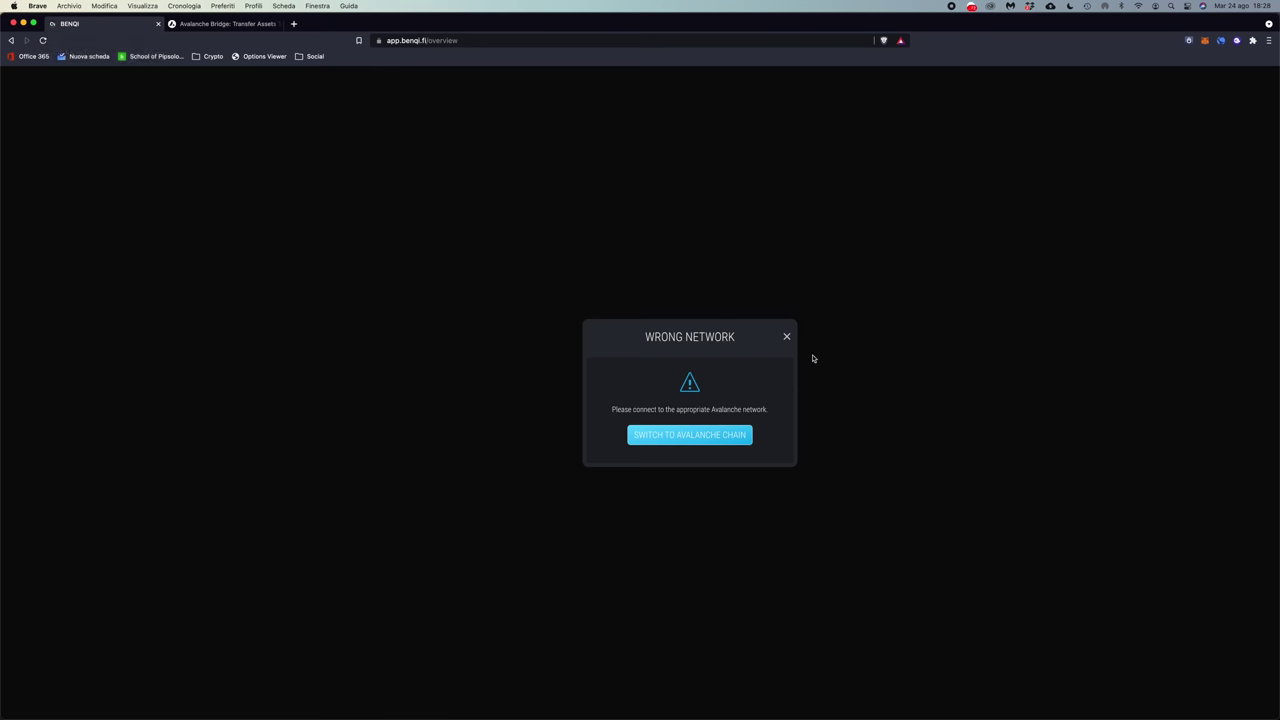
# Switch the wallet to the Avalanche chain for BENQI, approve the change in MetaMask, and check the assets' supply and borrow APYs.
pyautogui.click(679, 438)
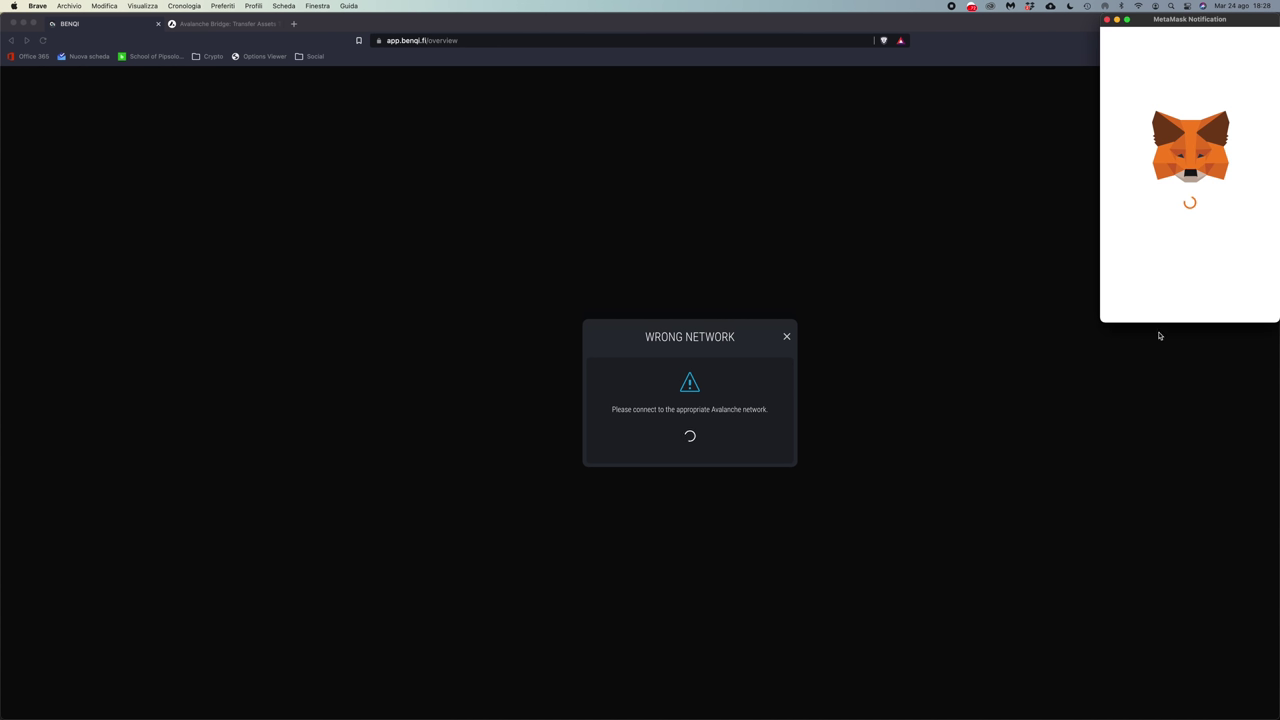
pyautogui.click(1244, 303)
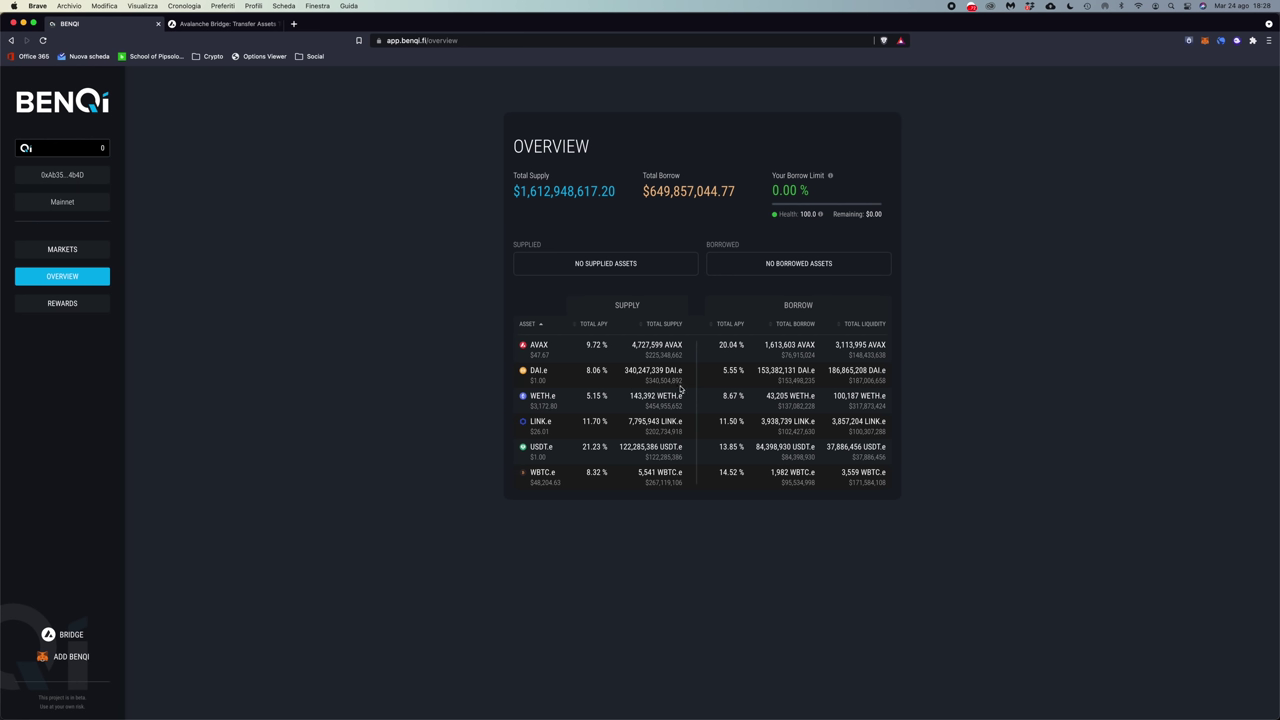
pyautogui.moveTo(598, 477)
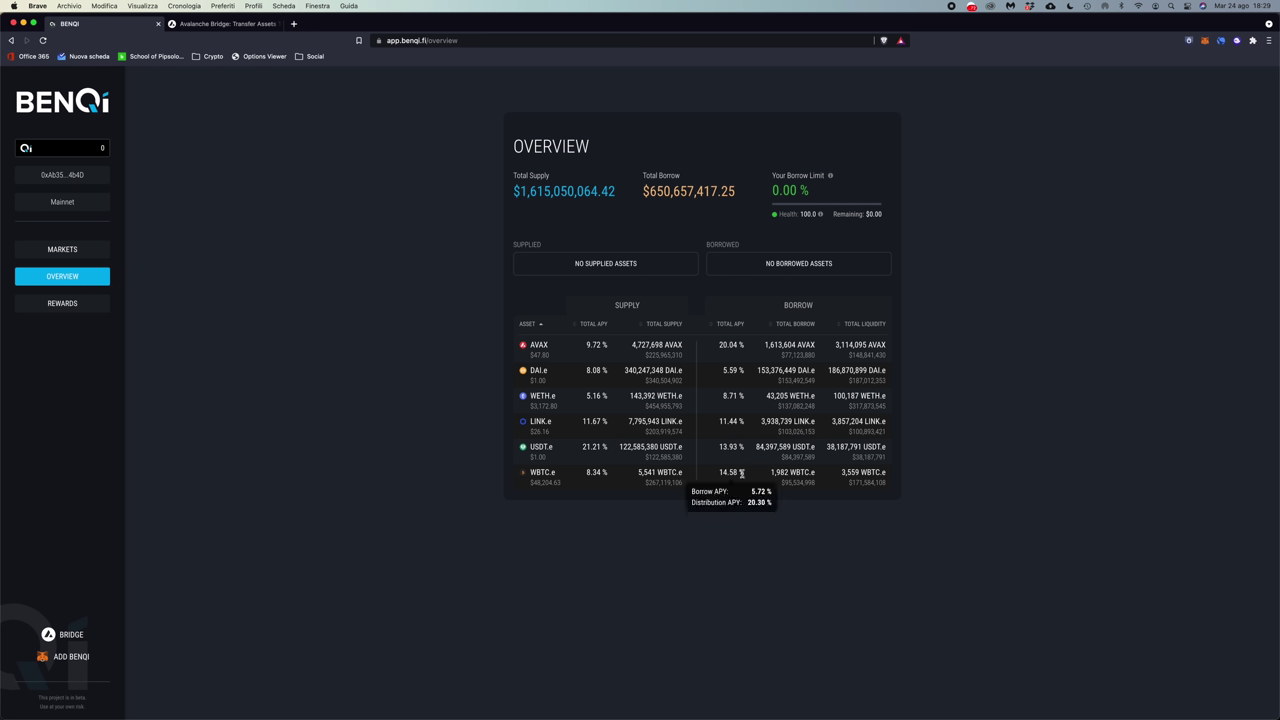
pyautogui.moveTo(733, 446)
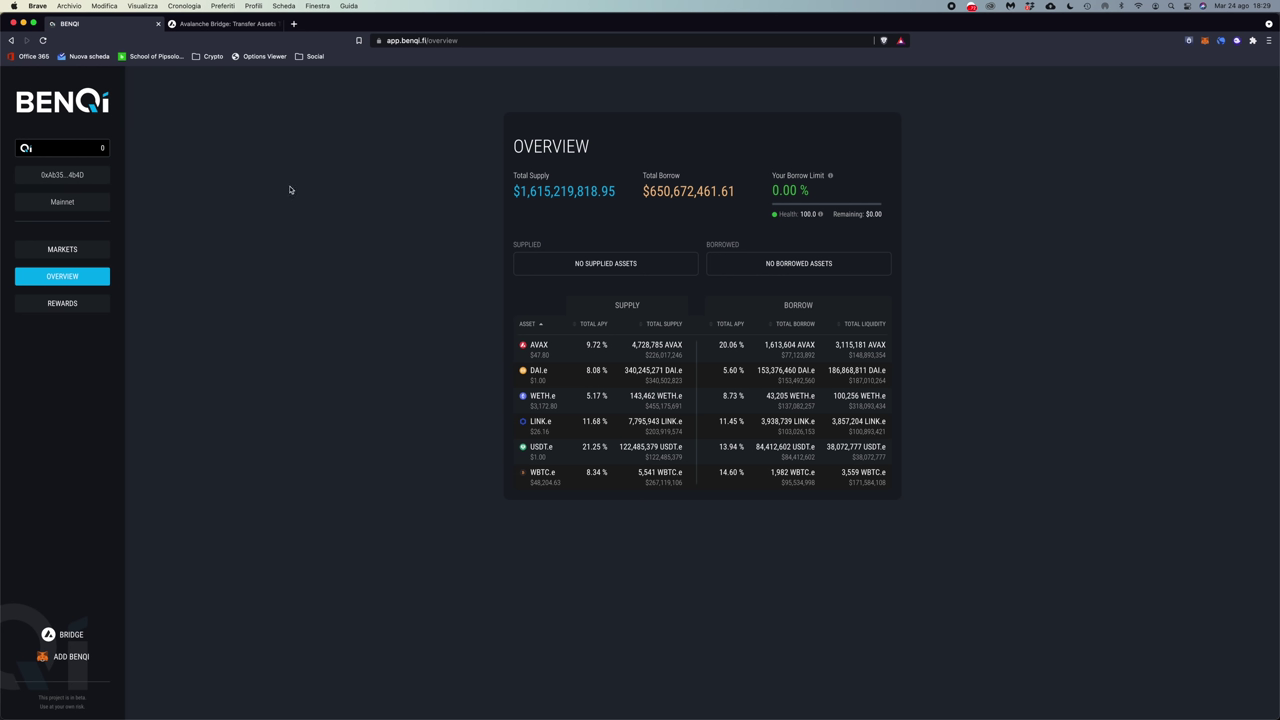
# Go to pangolin.exchange in the tab holding the Avalanche Bridge and launch the Pangolin app.
pyautogui.click(243, 25)
pyautogui.click(483, 38)
pyautogui.write('pango')
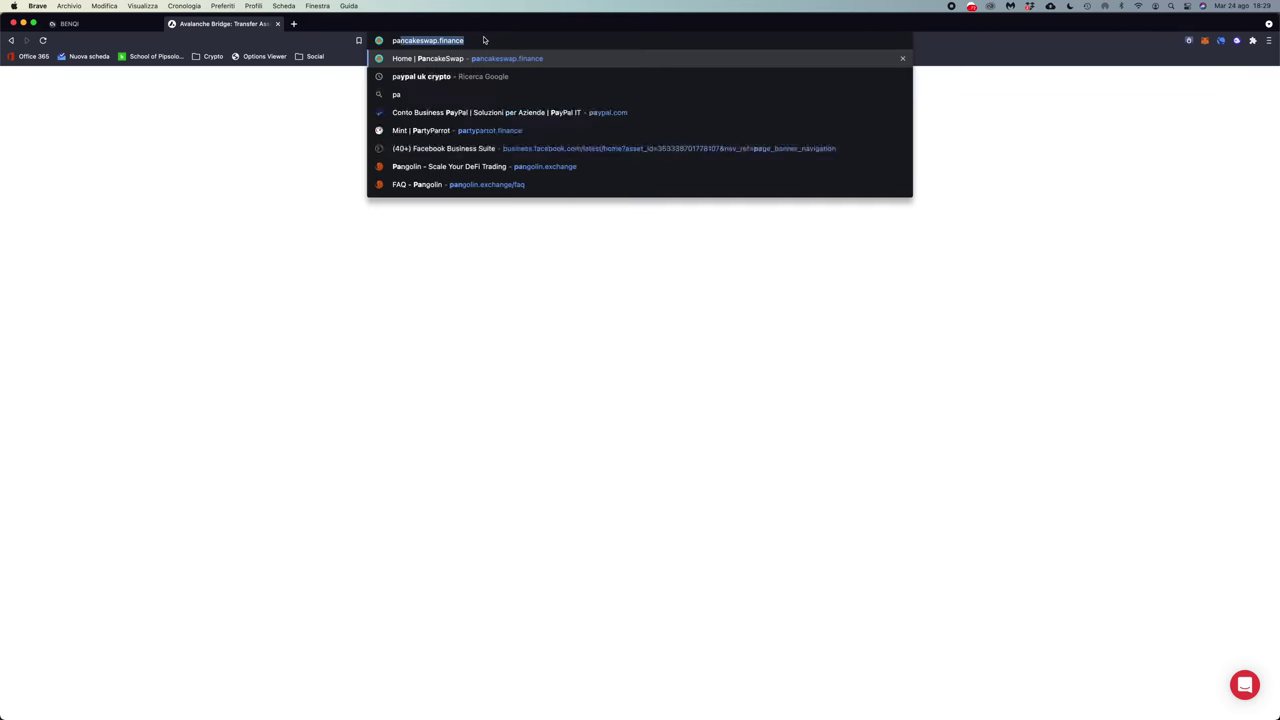
pyautogui.click(482, 58)
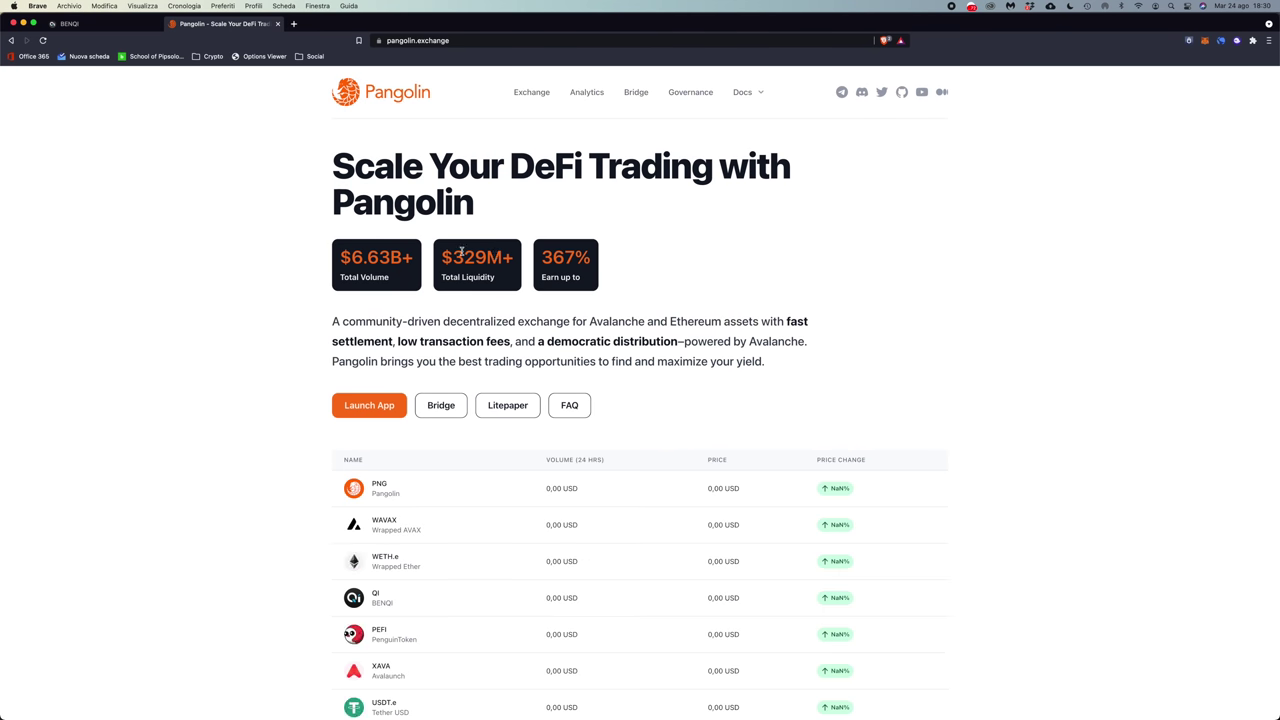
pyautogui.click(382, 411)
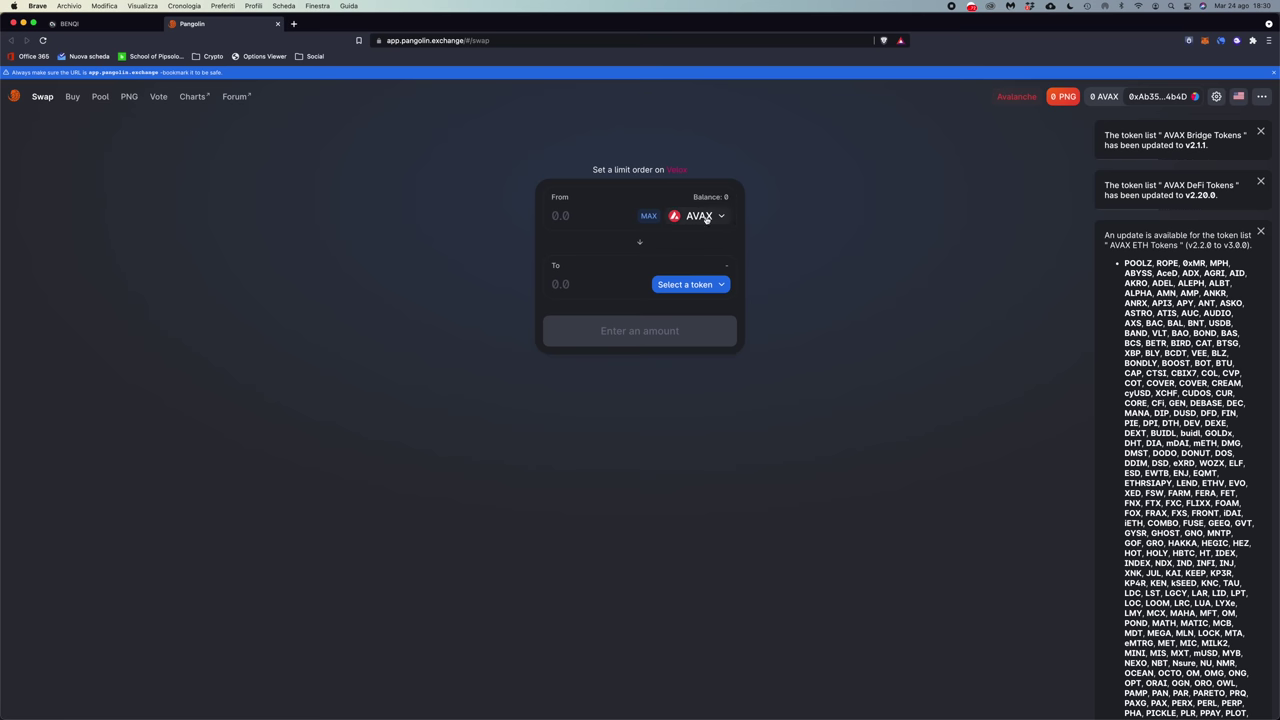
# Look through the tokens available as the swap's destination, leaving the selection empty.
pyautogui.click(703, 292)
pyautogui.scroll(-1, 671, 394)
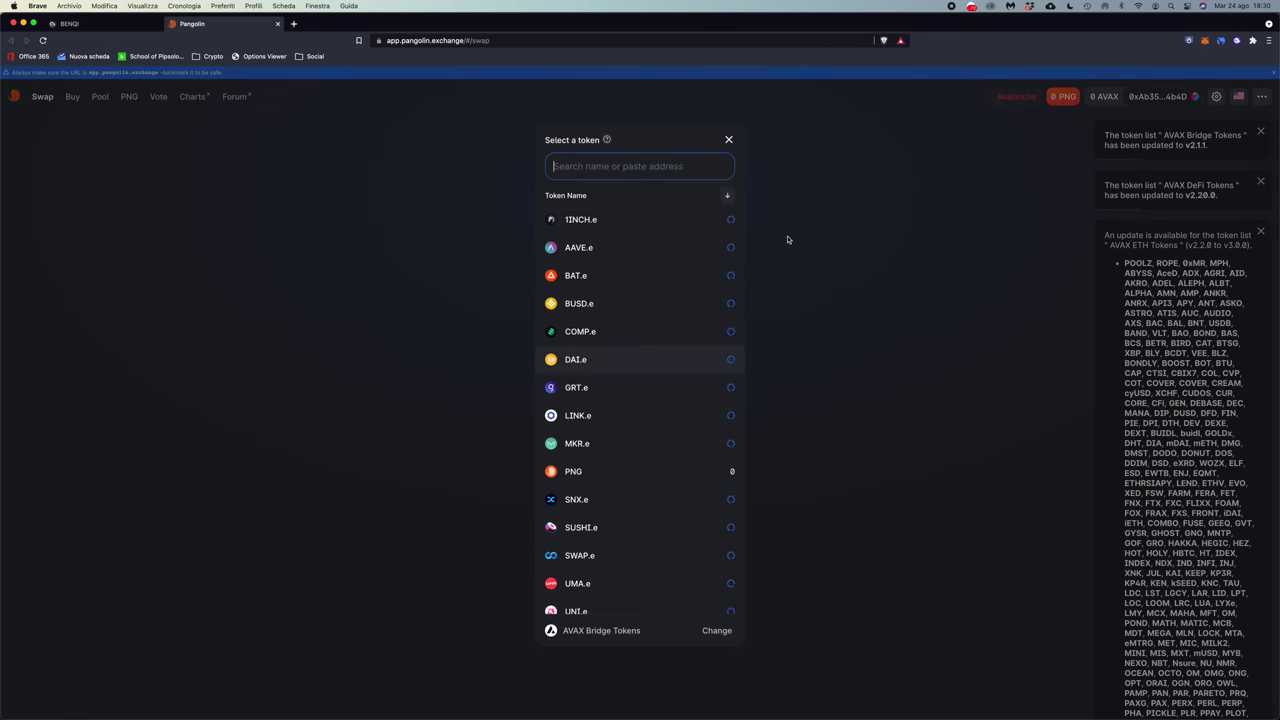
pyautogui.click(772, 288)
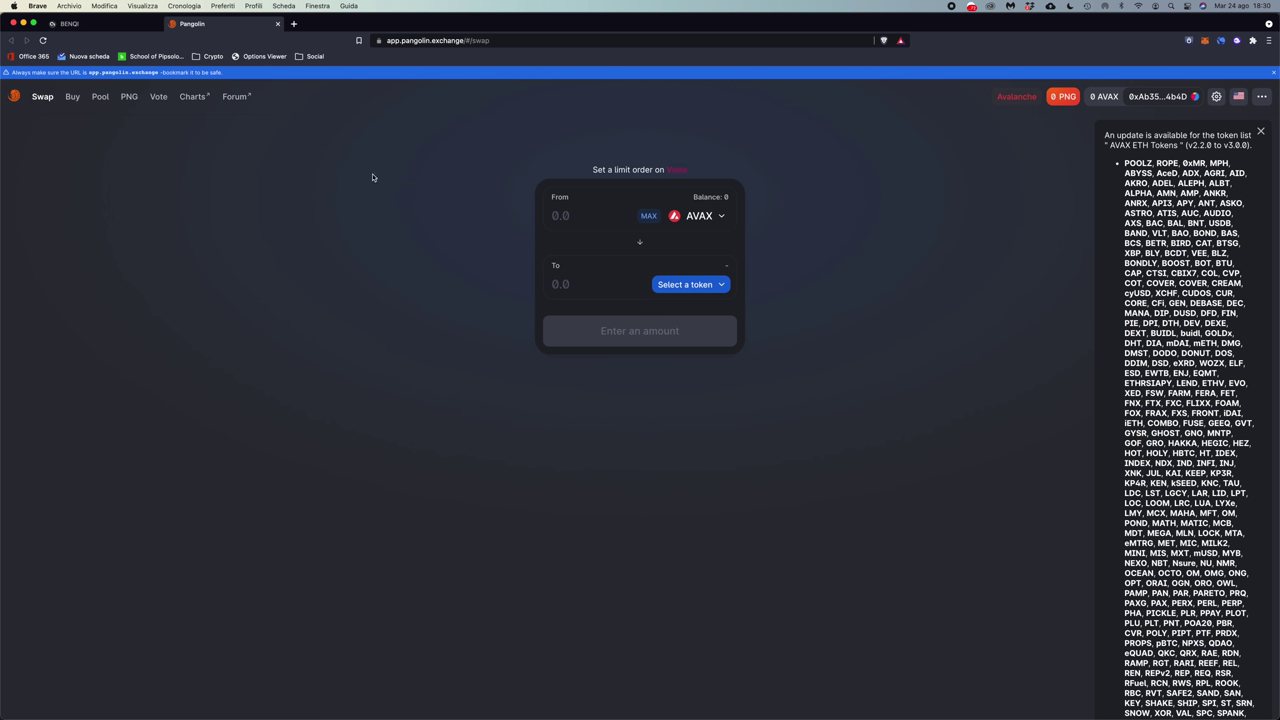
# Review Pangolin's participating PNG liquidity mining pools, including AVAX-PNG, and view the wallet's PNG breakdown.
pyautogui.click(128, 97)
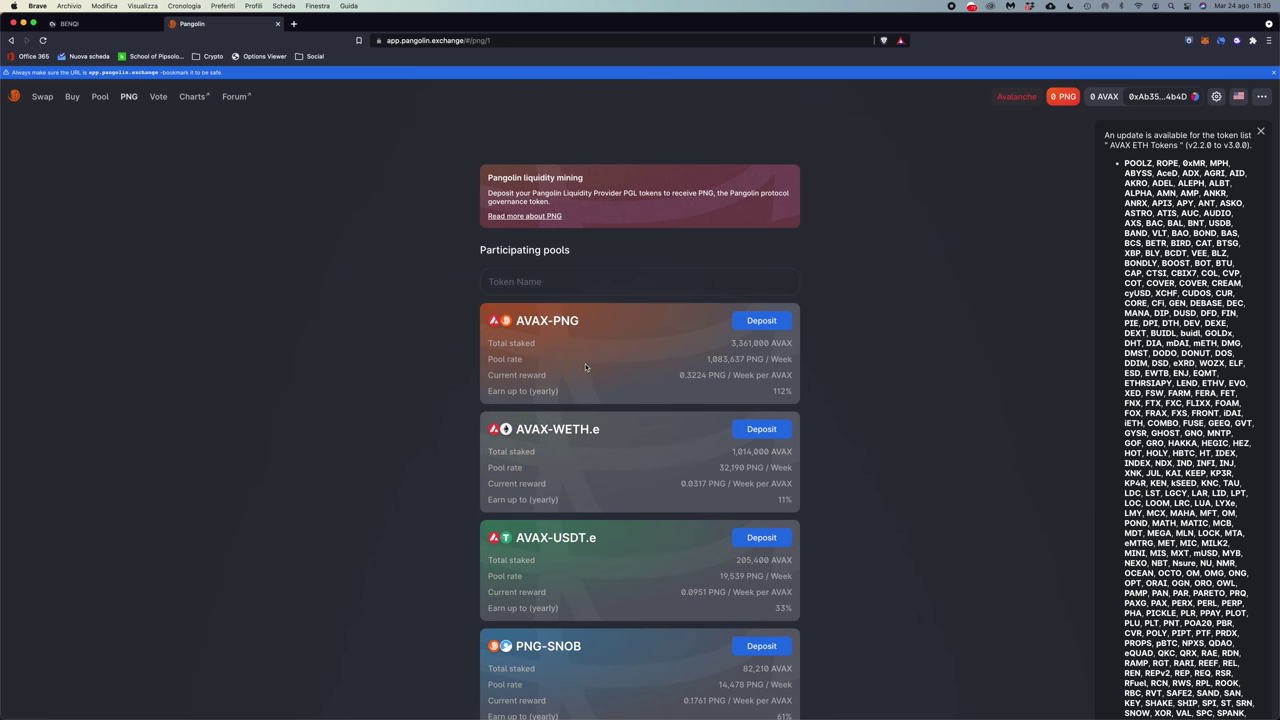
pyautogui.scroll(-3, 585, 363)
pyautogui.scroll(3, 585, 363)
pyautogui.moveTo(516, 321); pyautogui.dragTo(579, 321)
pyautogui.click(884, 416)
pyautogui.scroll(-5, 885, 415)
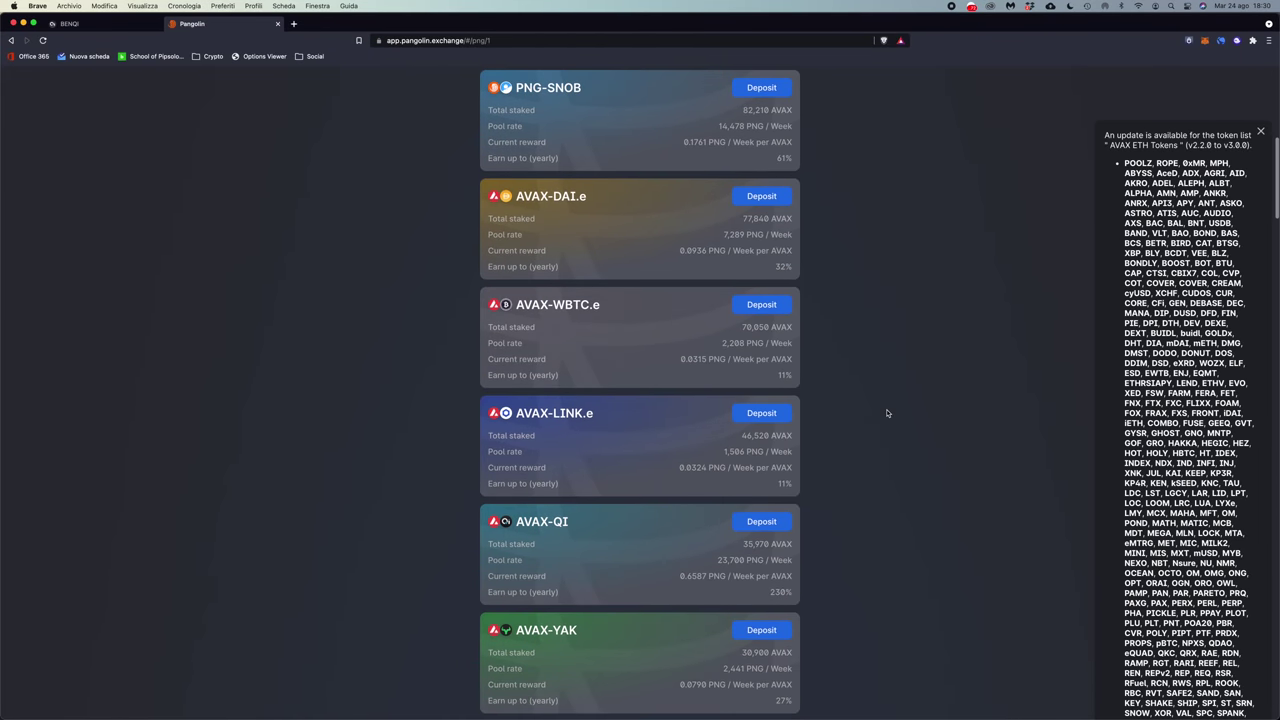
pyautogui.scroll(6, 886, 414)
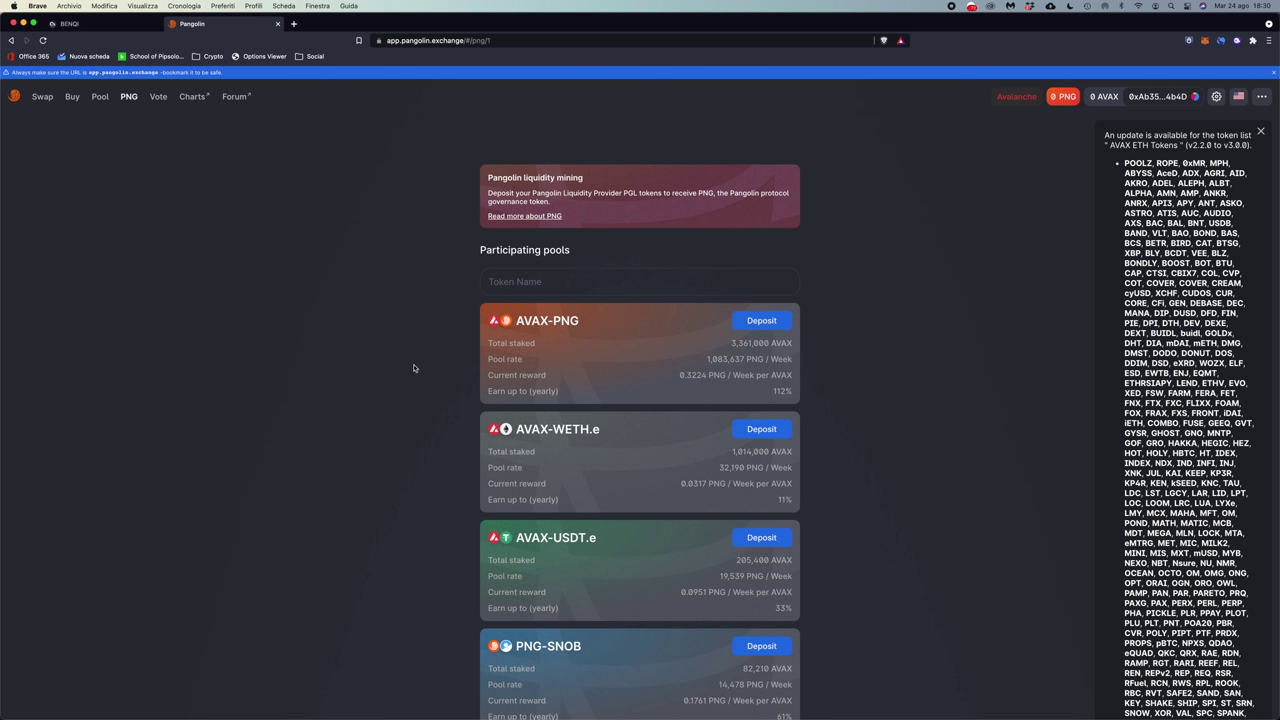
pyautogui.click(1055, 100)
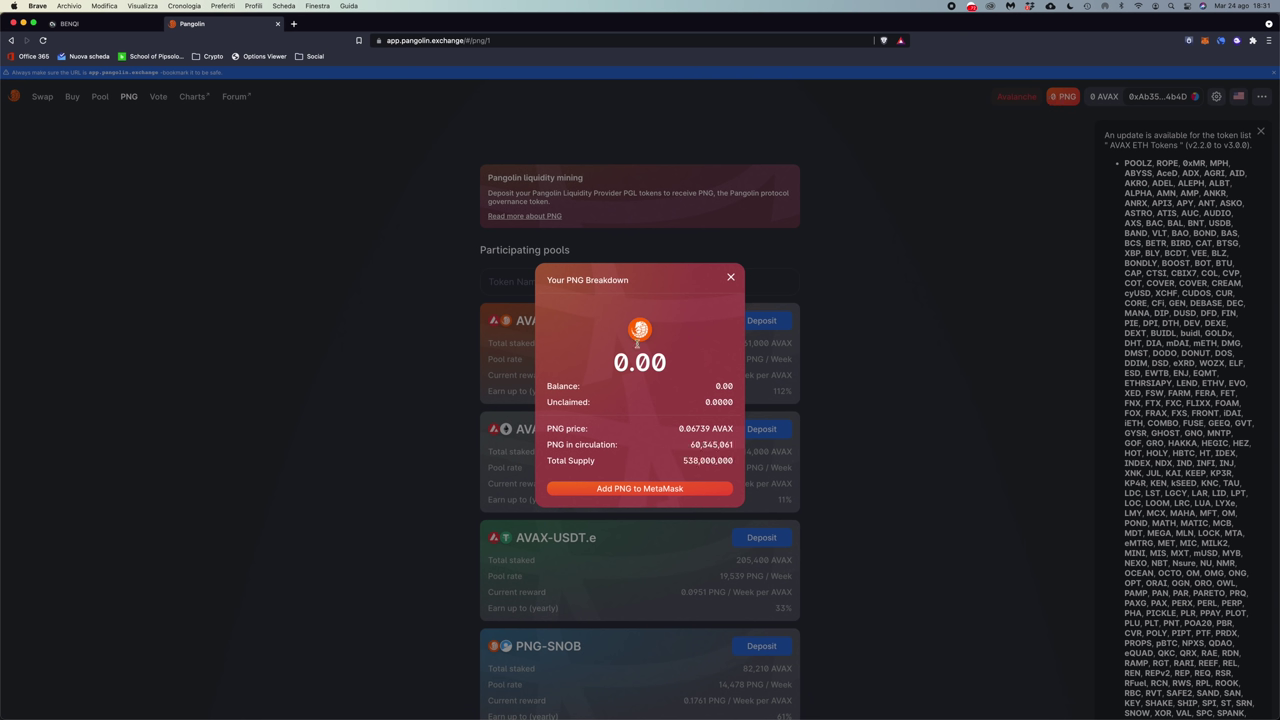
pyautogui.click(731, 277)
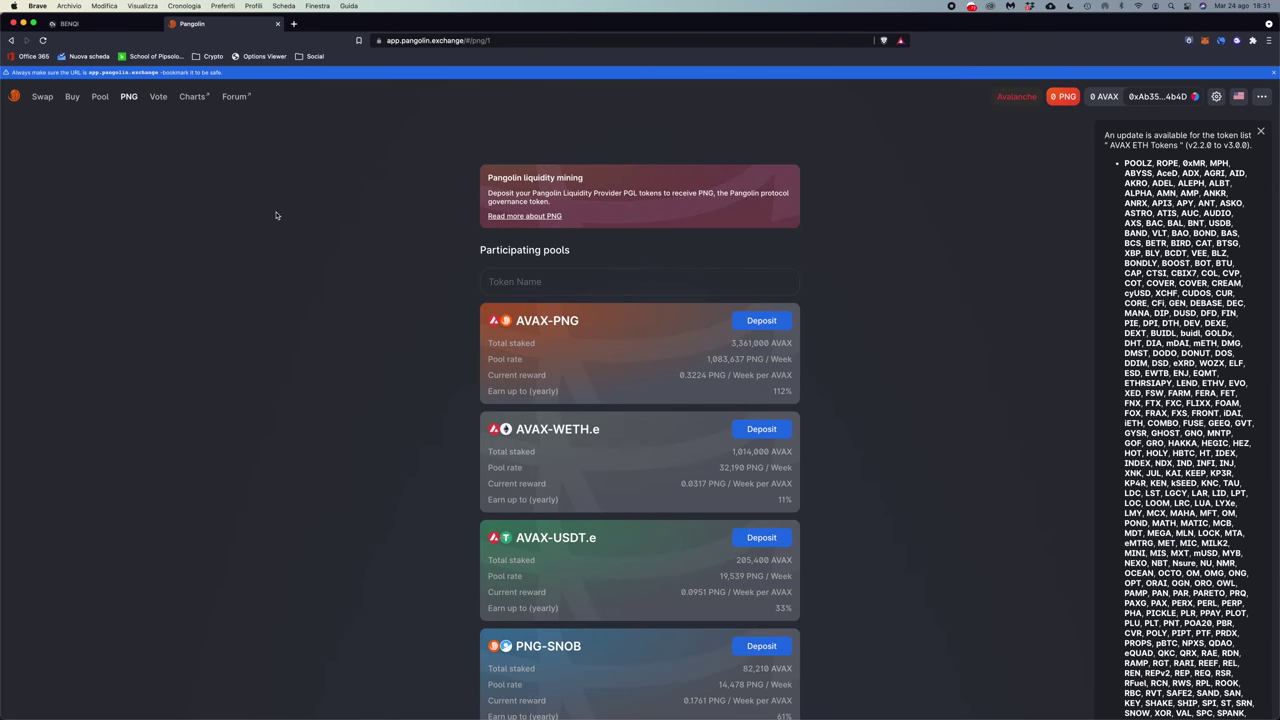
# Start adding liquidity to a Pangolin pool by pairing AVAX with DAI.e and setting the AVAX amount to 1.
pyautogui.click(99, 97)
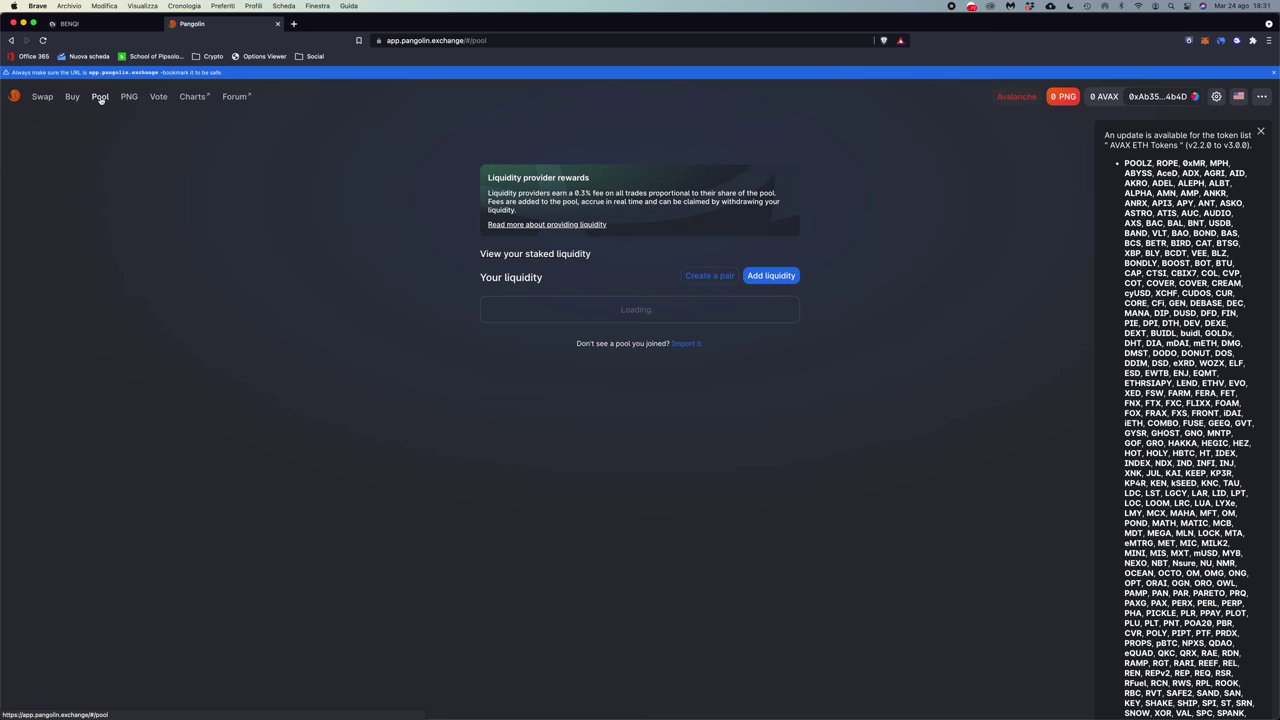
pyautogui.click(774, 275)
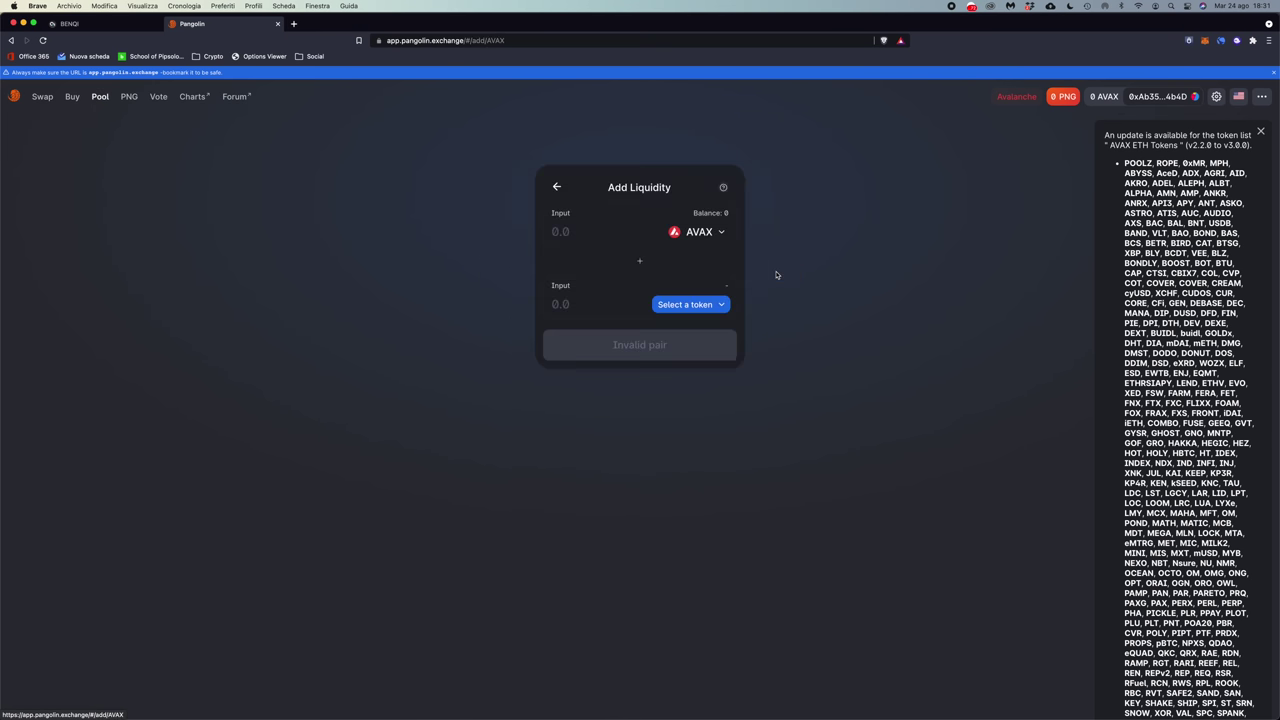
pyautogui.click(698, 310)
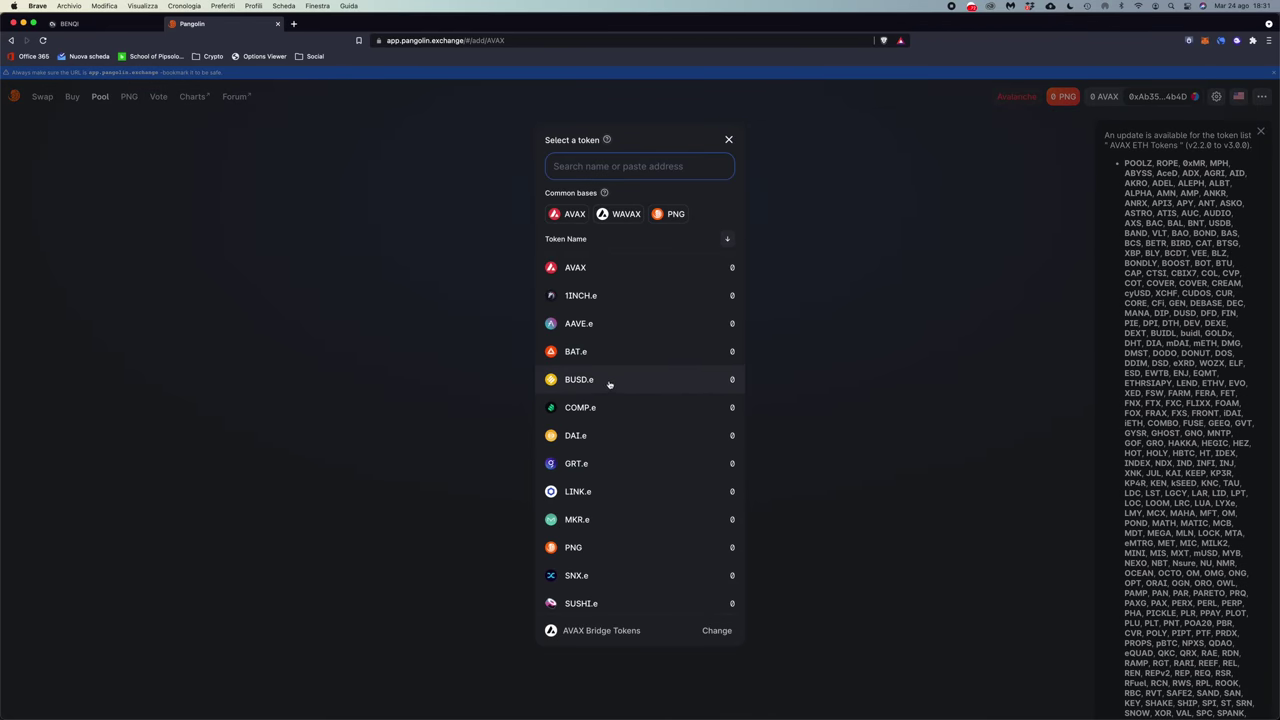
pyautogui.click(645, 442)
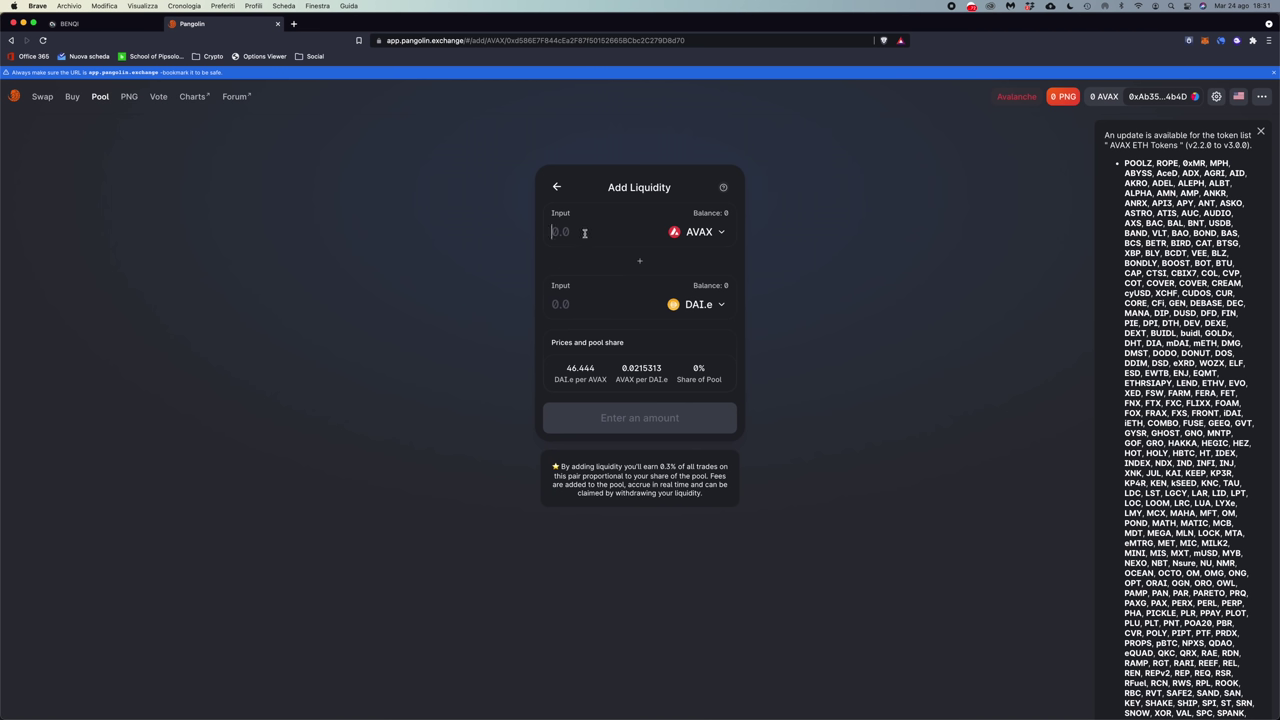
pyautogui.write('1')
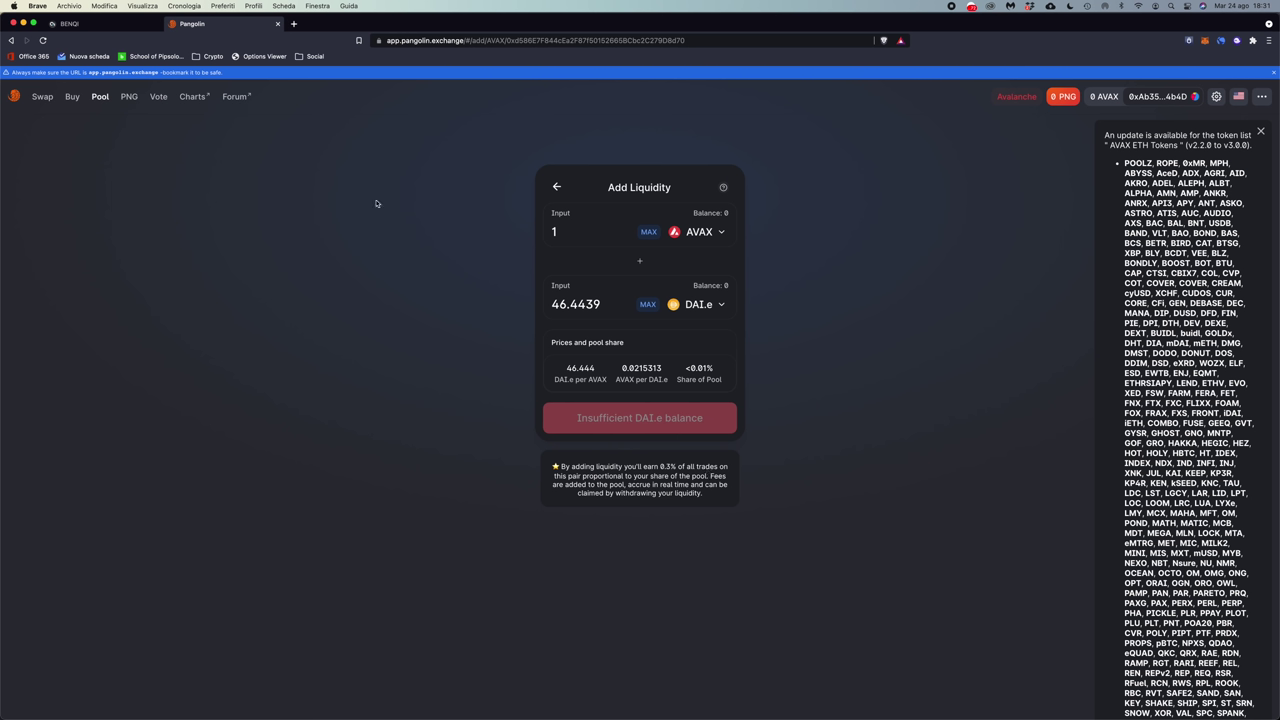
# View the deposit page of the AVAX-PNG liquidity mining pool and check the PNG breakdown again.
pyautogui.click(128, 97)
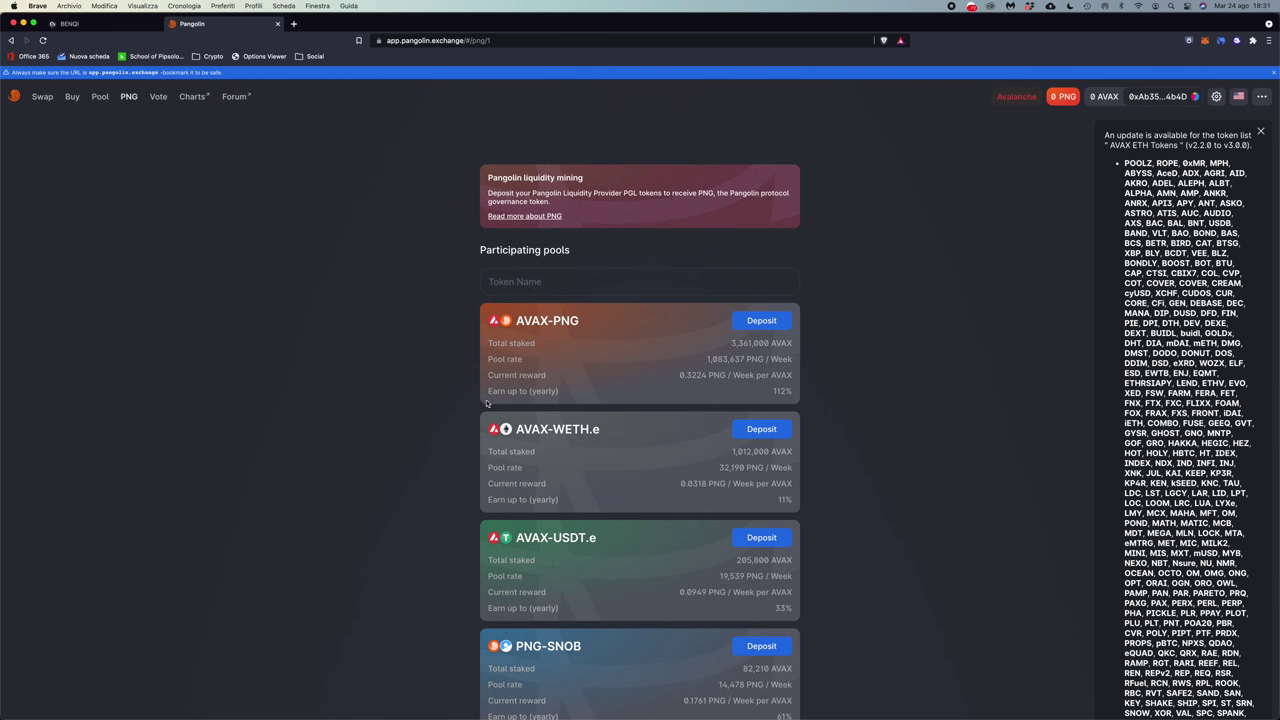
pyautogui.click(765, 320)
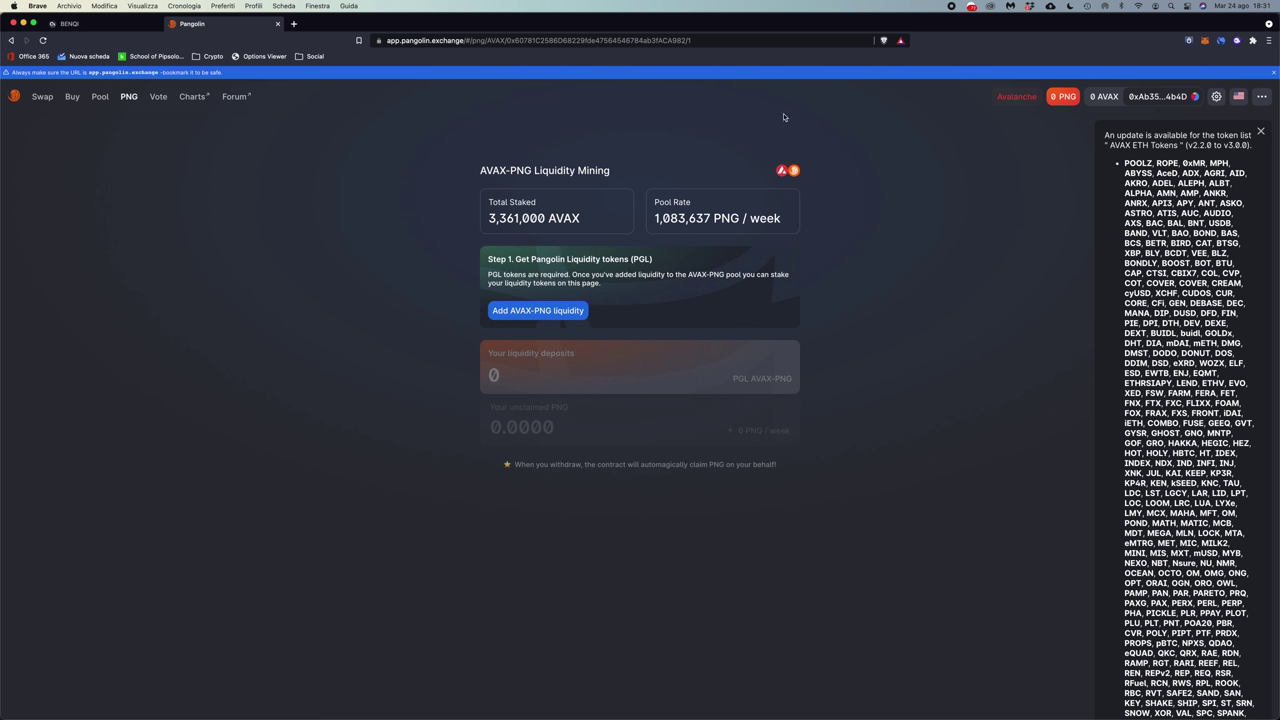
pyautogui.click(1062, 97)
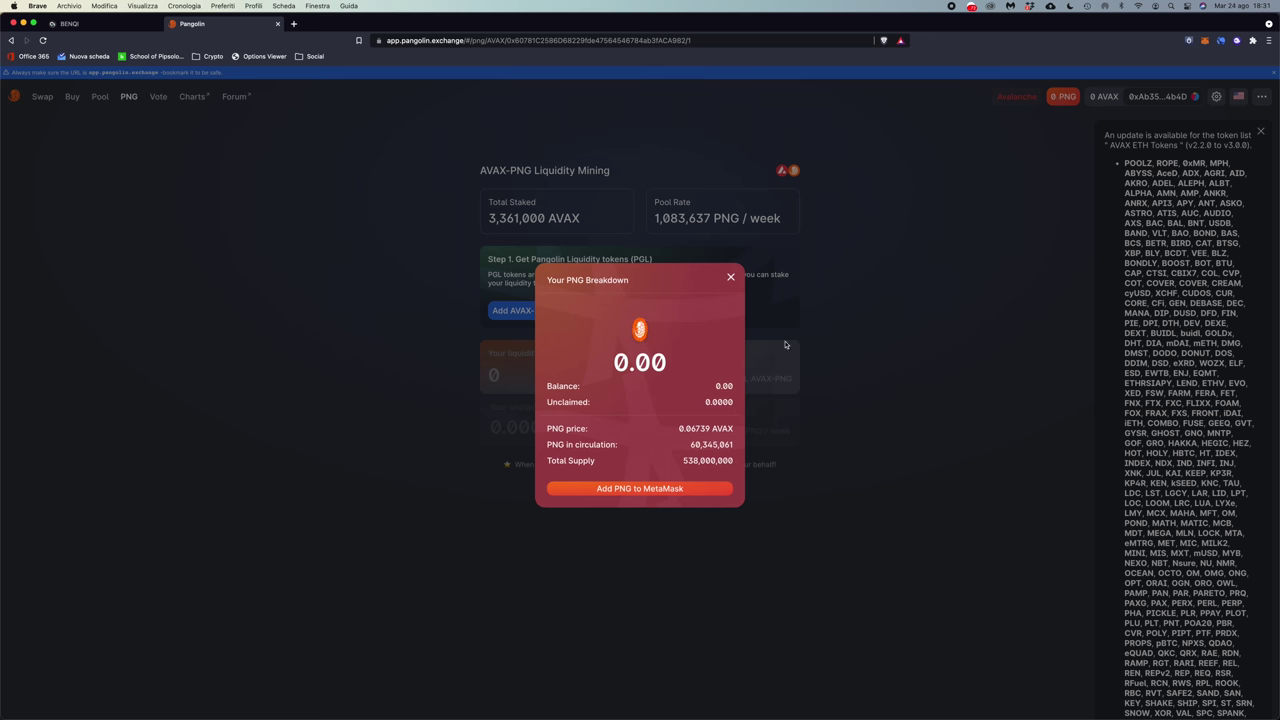
pyautogui.click(617, 518)
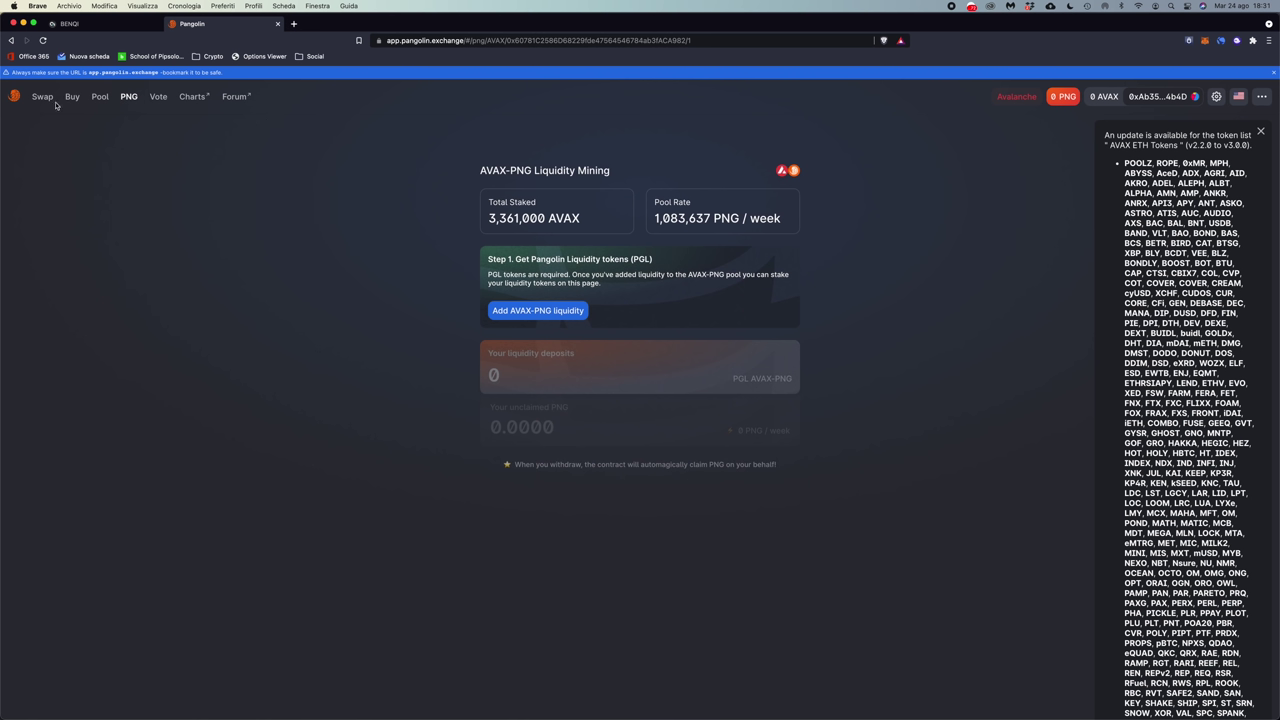
# Return to BENQI and examine the Pangolin DEX rewards for the QI-AVAX PGL pair on the rewards page.
pyautogui.click(88, 27)
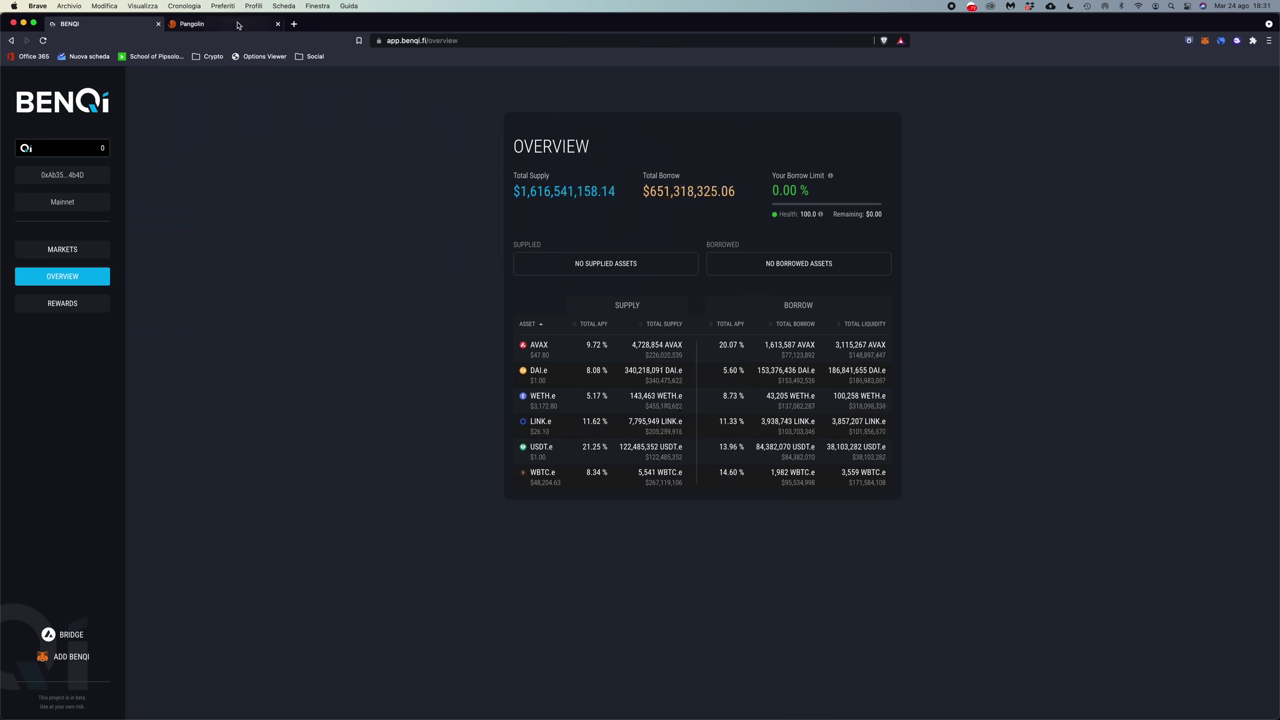
pyautogui.click(195, 23)
pyautogui.click(112, 24)
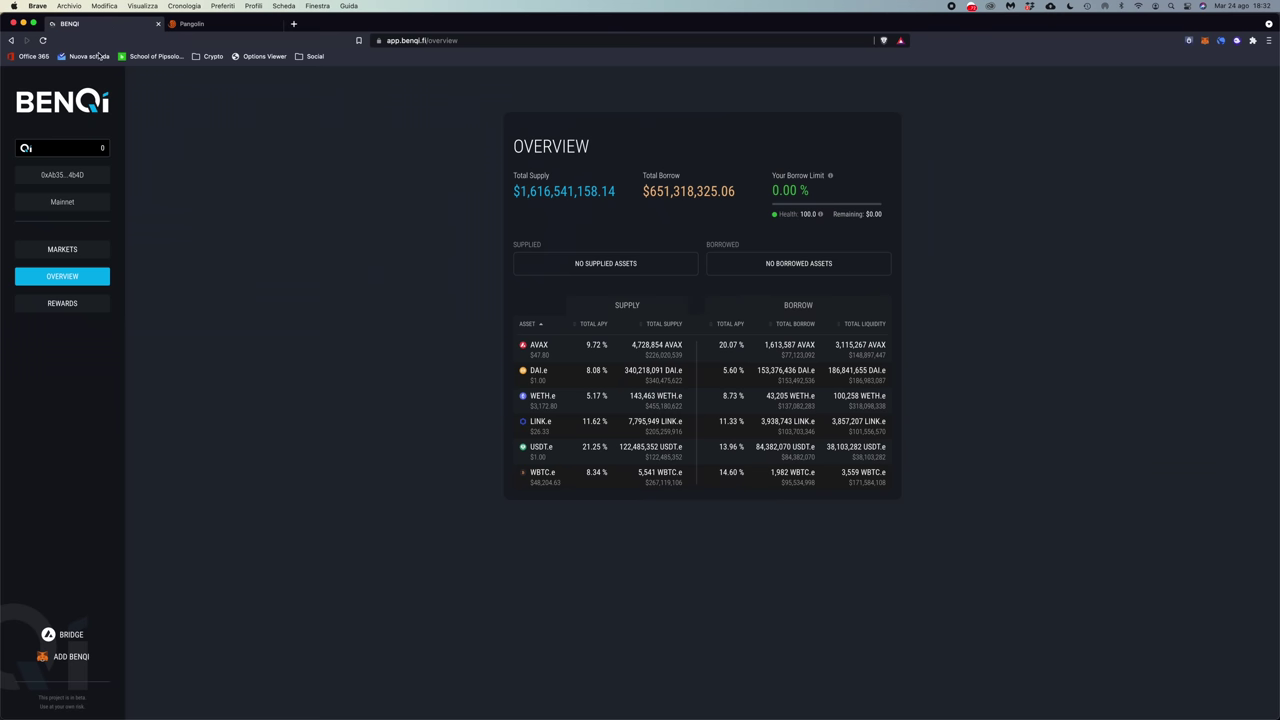
pyautogui.click(57, 303)
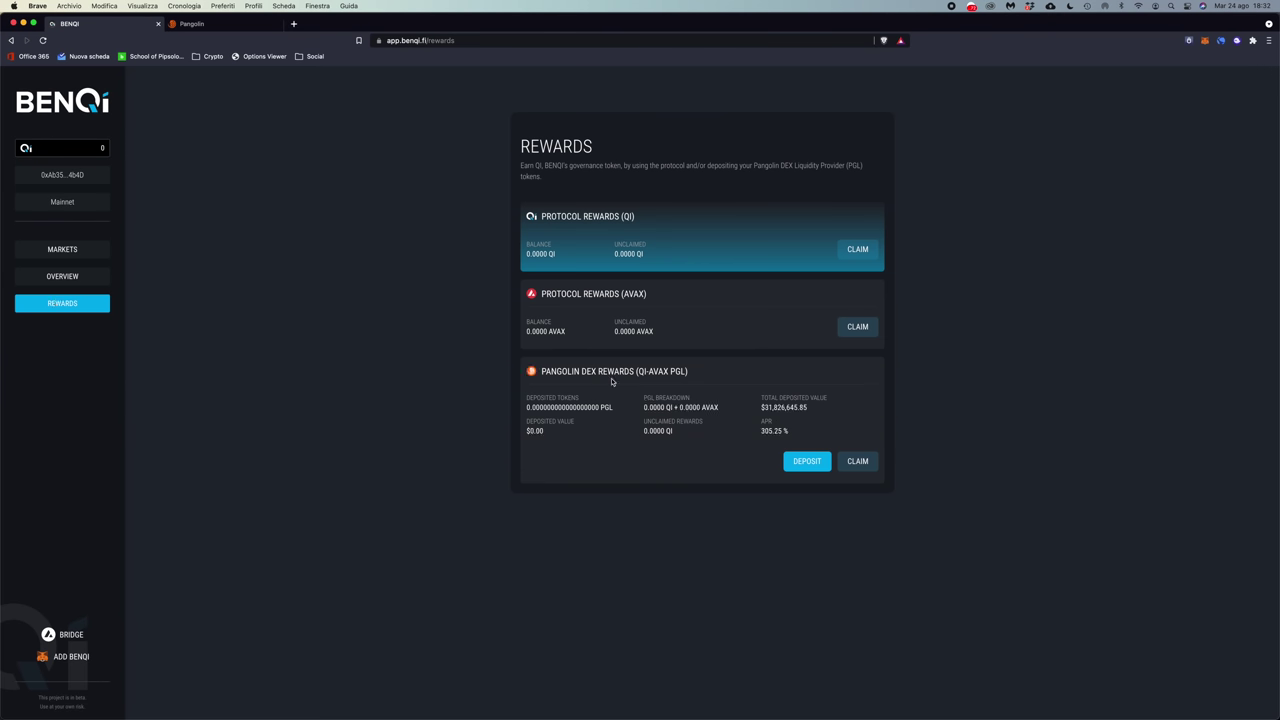
pyautogui.moveTo(640, 371); pyautogui.dragTo(670, 372)
pyautogui.click(706, 377)
pyautogui.moveTo(668, 372); pyautogui.dragTo(688, 372)
pyautogui.click(706, 373)
# Inspect the PGL token deposit form for the Pangolin DEX rewards, close it, and check the pool's APR.
pyautogui.click(818, 462)
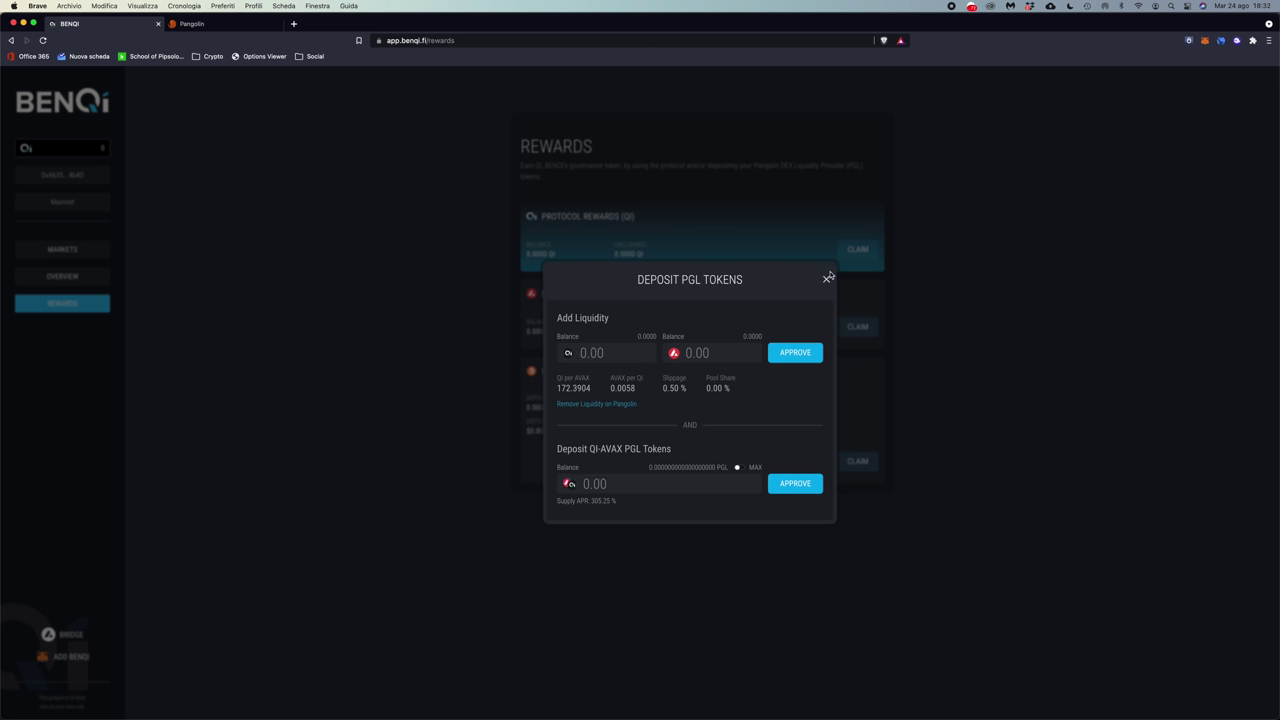
pyautogui.click(827, 279)
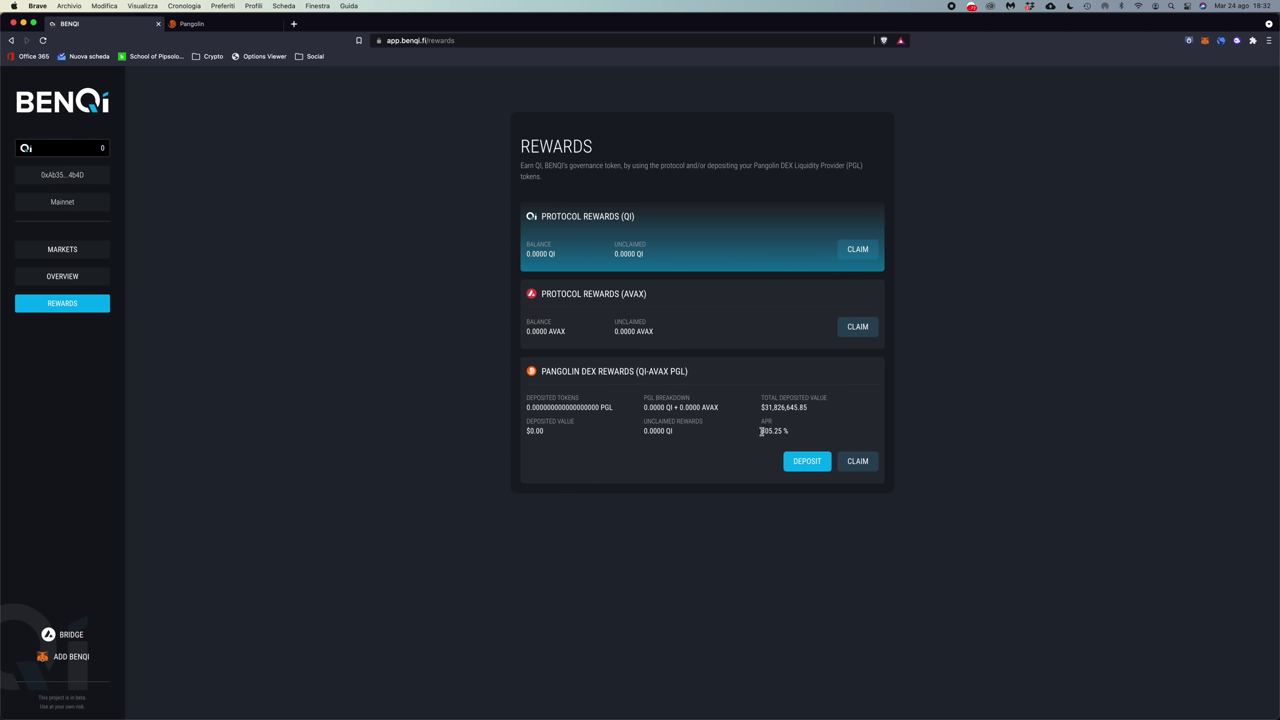
pyautogui.moveTo(761, 431); pyautogui.dragTo(791, 434)
pyautogui.click(792, 433)
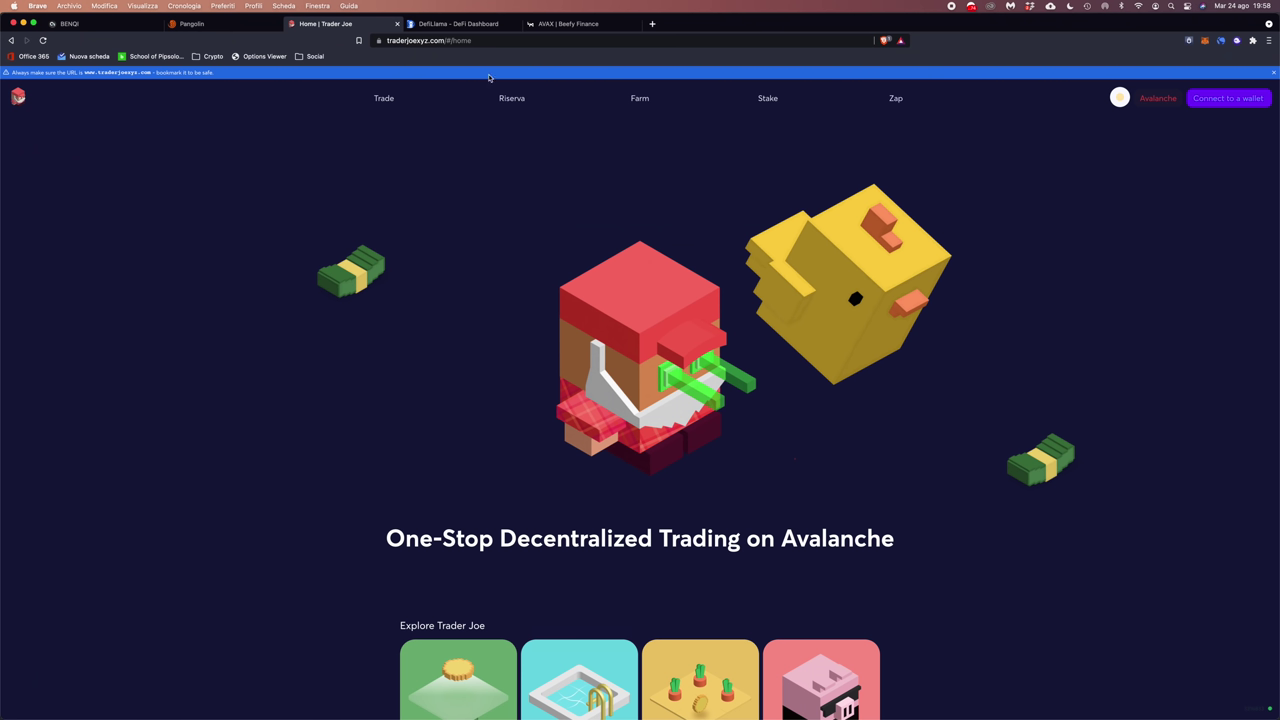
# Consult DefiLlama's Avalanche dashboard for the chain's total value locked and its protocol TVL rankings.
pyautogui.click(460, 24)
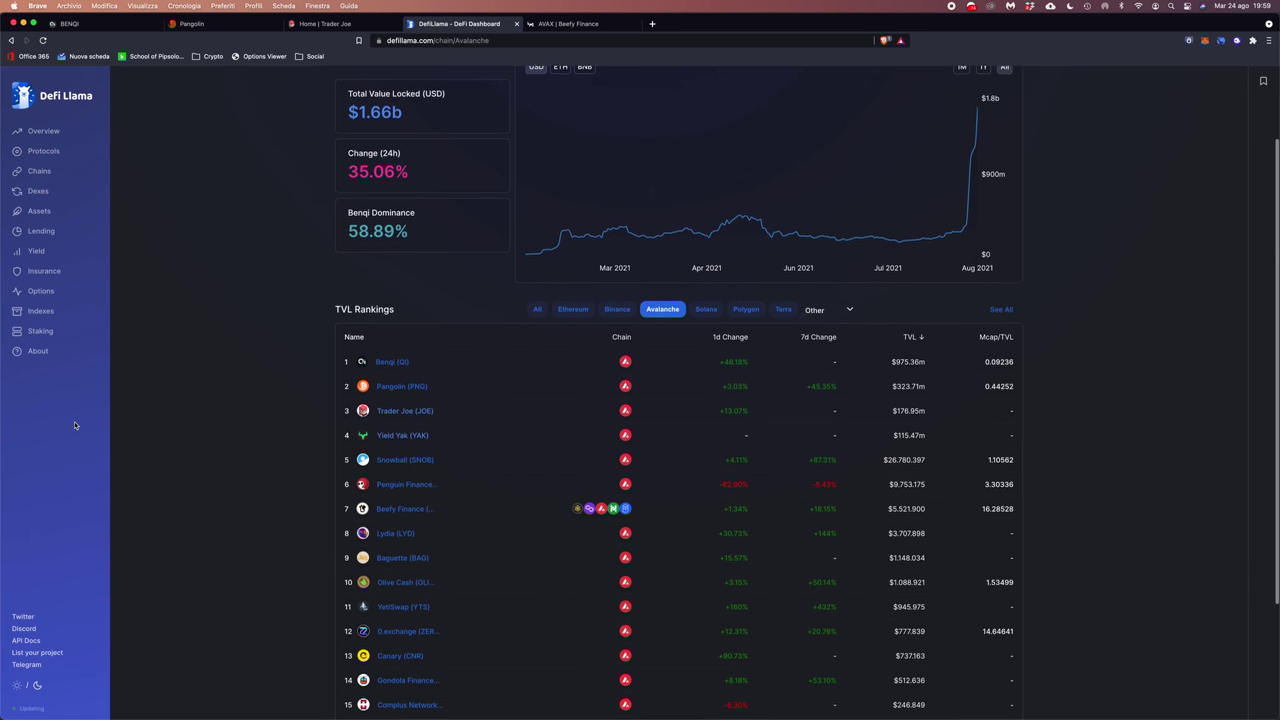
pyautogui.scroll(1, 331, 137)
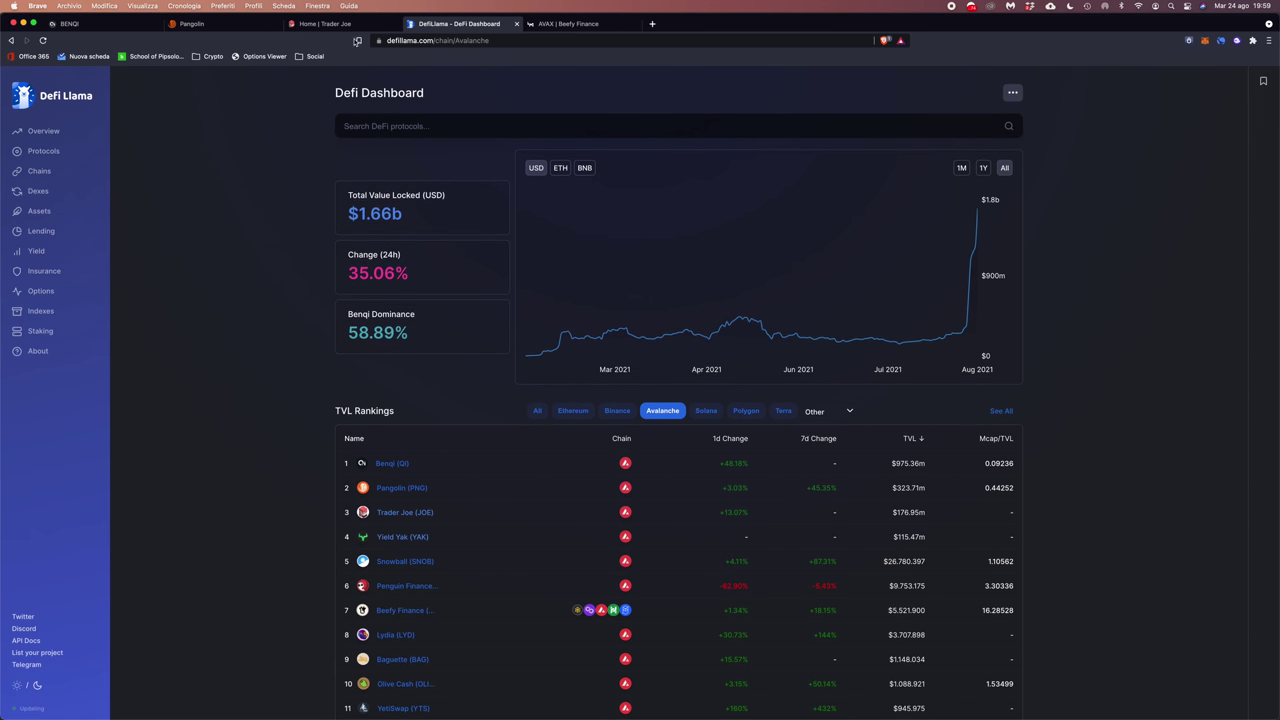
# Connect the MetaMask wallet to Trader Joe and authorize the site's access to Account 1.
pyautogui.click(343, 24)
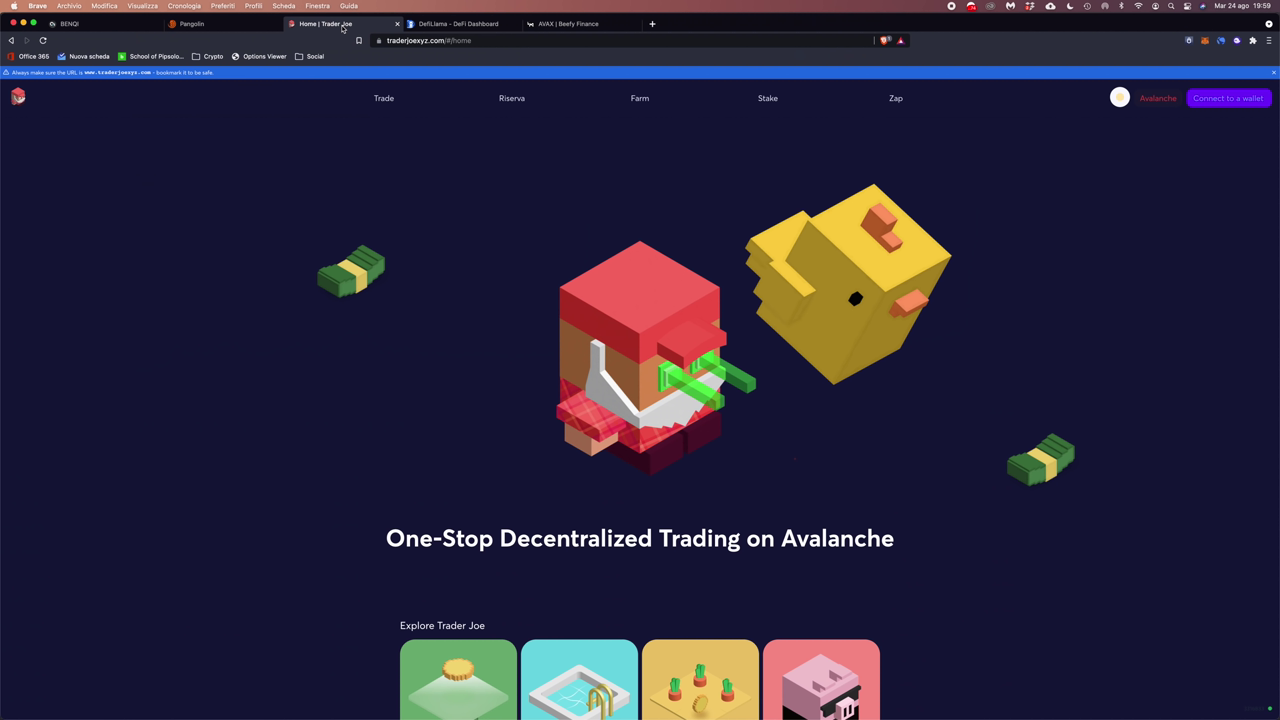
pyautogui.click(1230, 98)
pyautogui.click(630, 376)
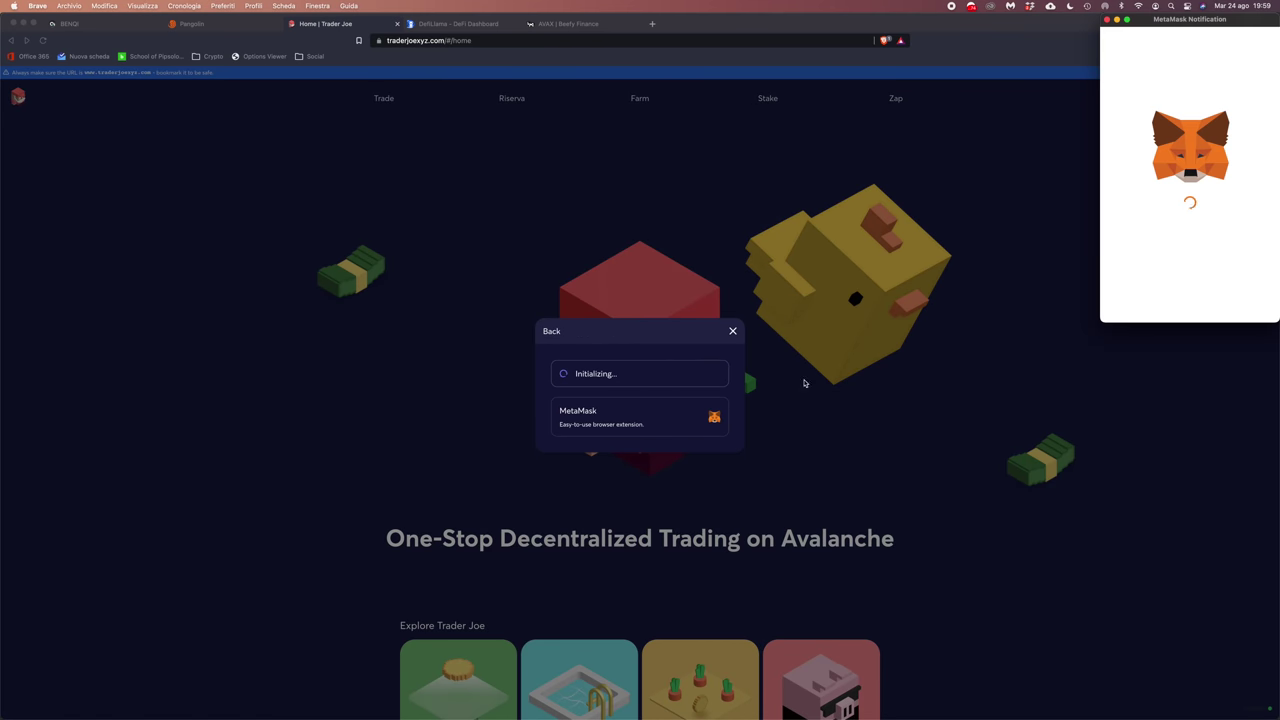
pyautogui.click(1241, 303)
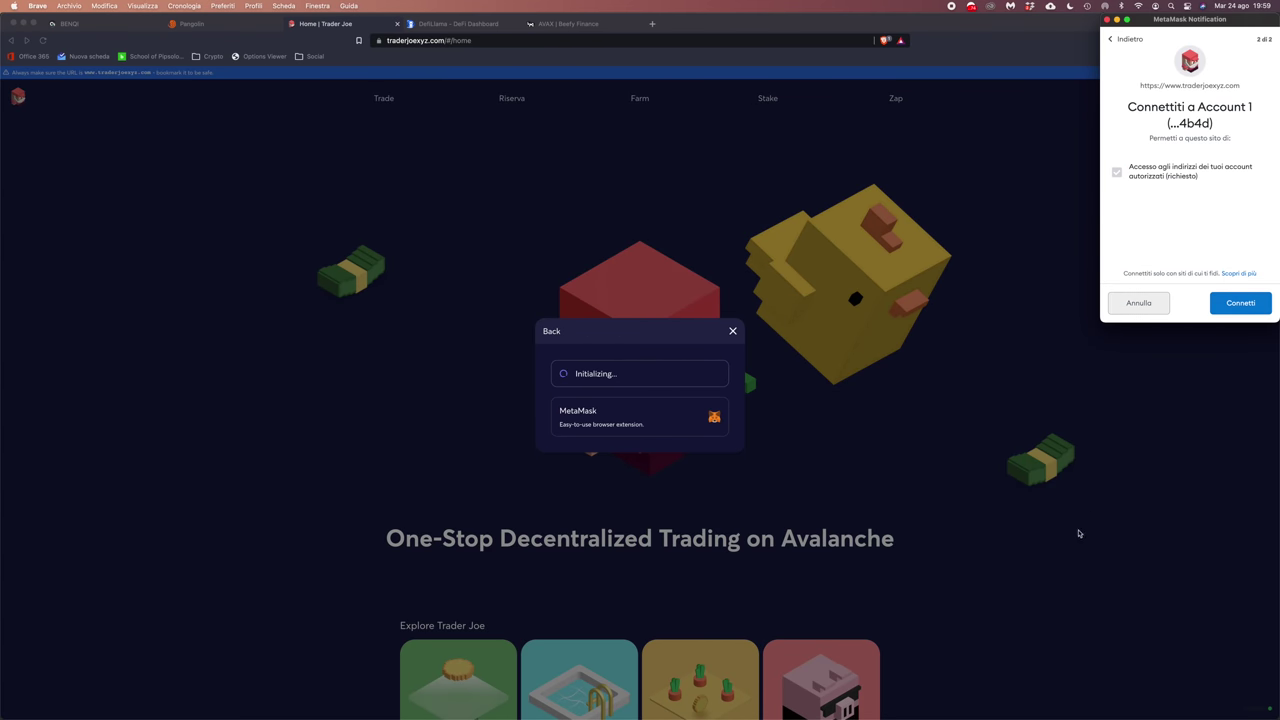
pyautogui.click(1240, 303)
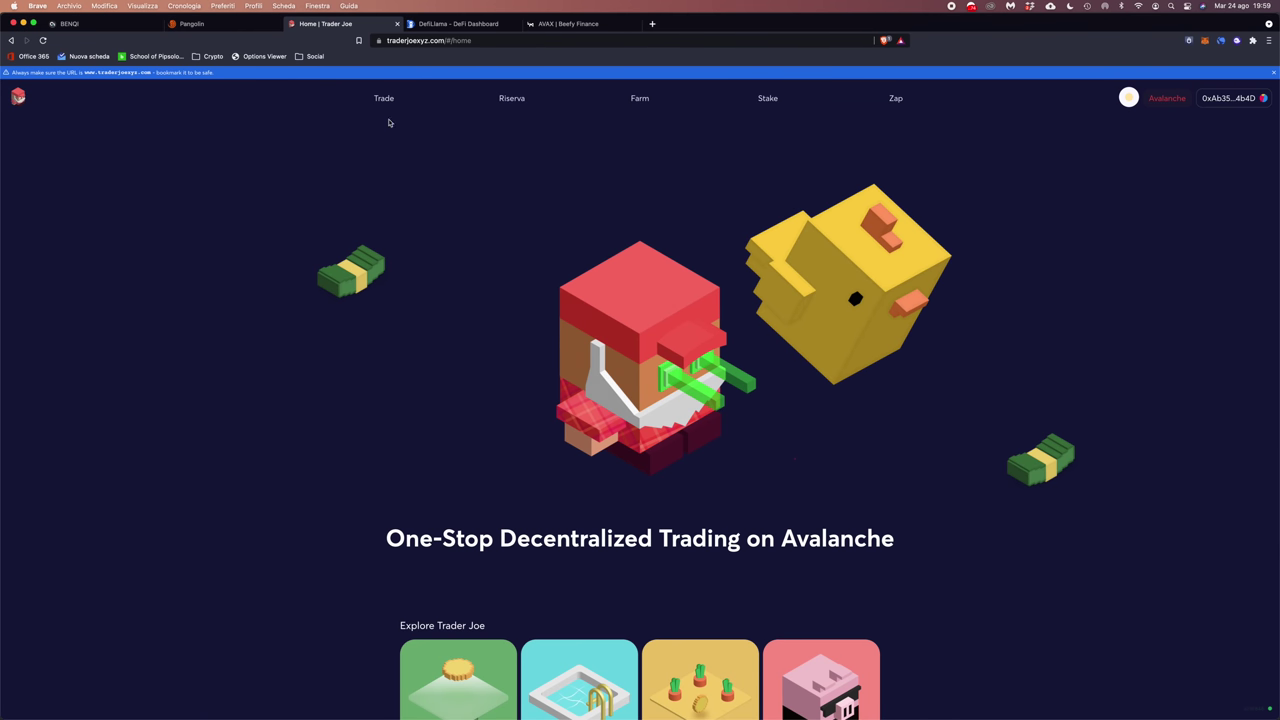
# Look over Trader Joe's farm list and its AVAX/USDT.e swap page with the price chart.
pyautogui.click(640, 100)
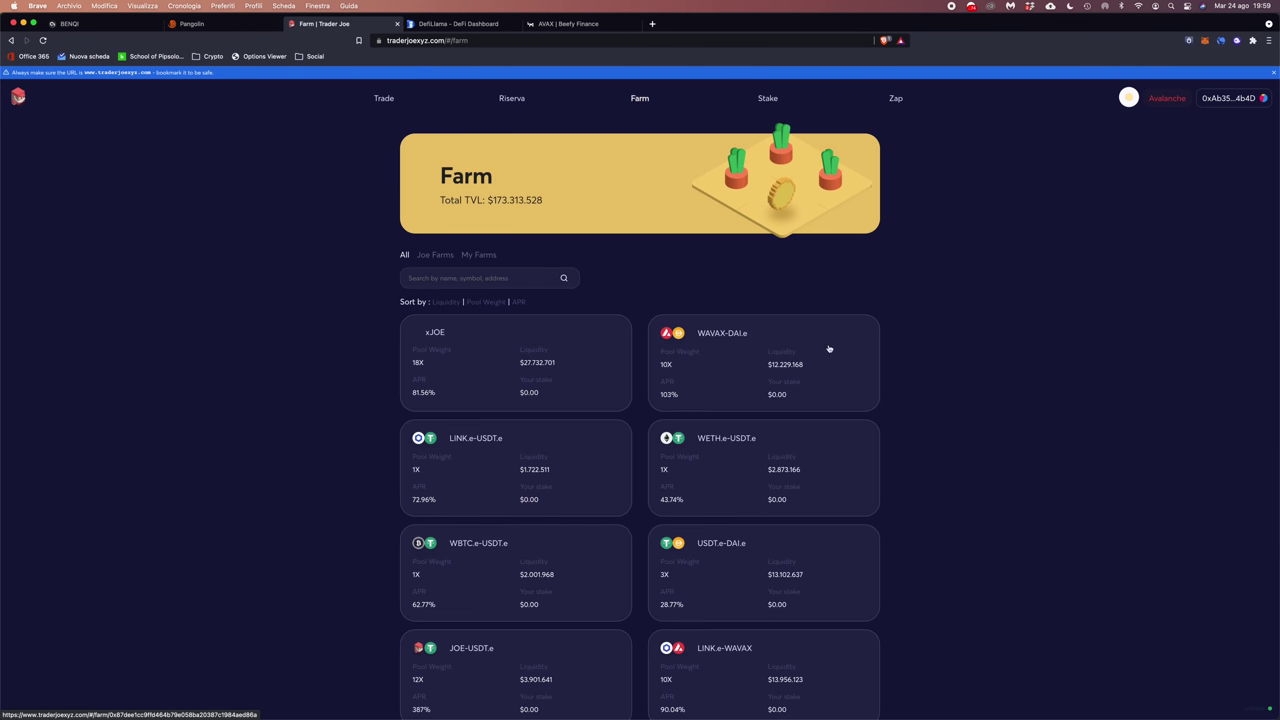
pyautogui.scroll(-1, 903, 346)
pyautogui.scroll(1, 903, 346)
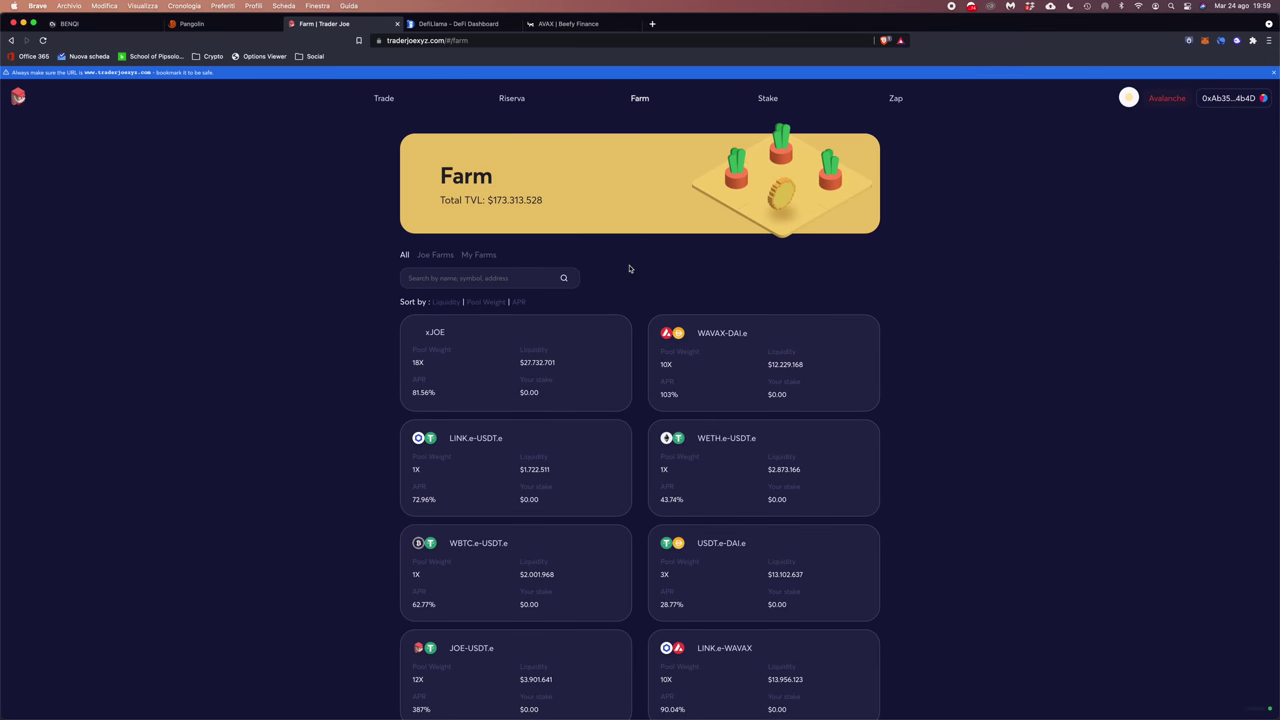
pyautogui.click(383, 99)
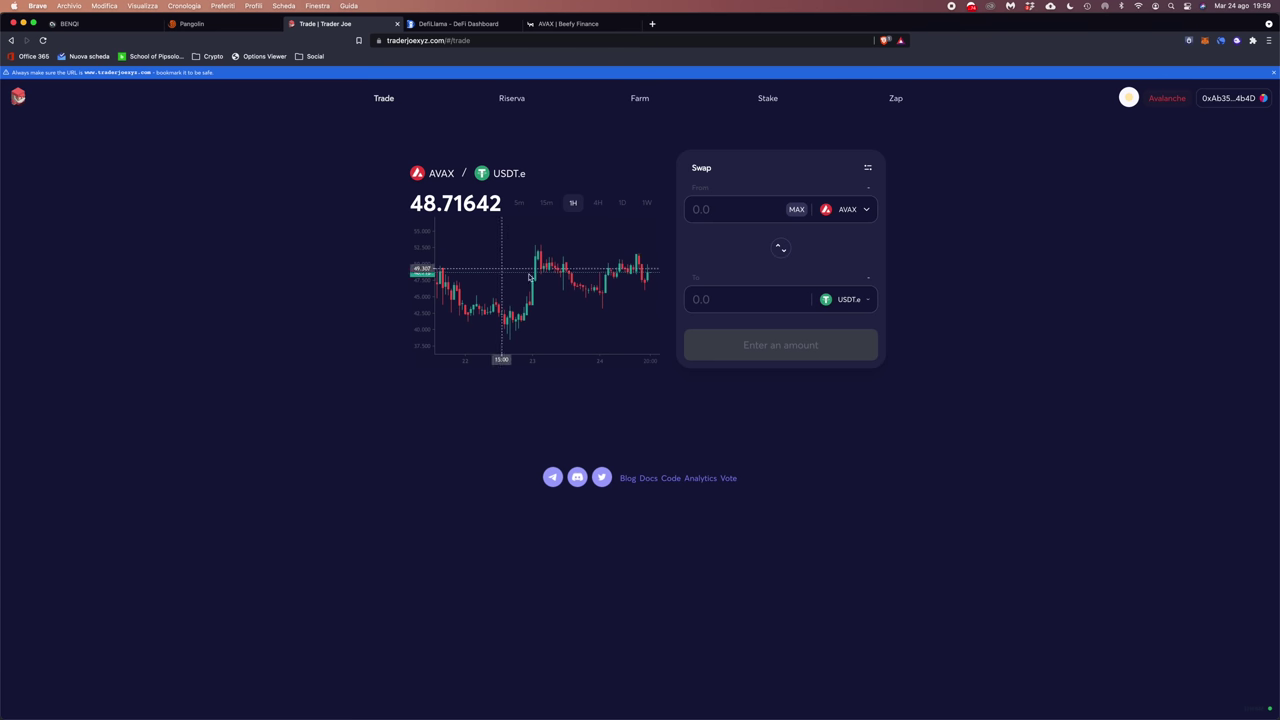
# Review Trader Joe's liquidity pools, check the wallet's own pools, and return to the full pool list.
pyautogui.click(524, 99)
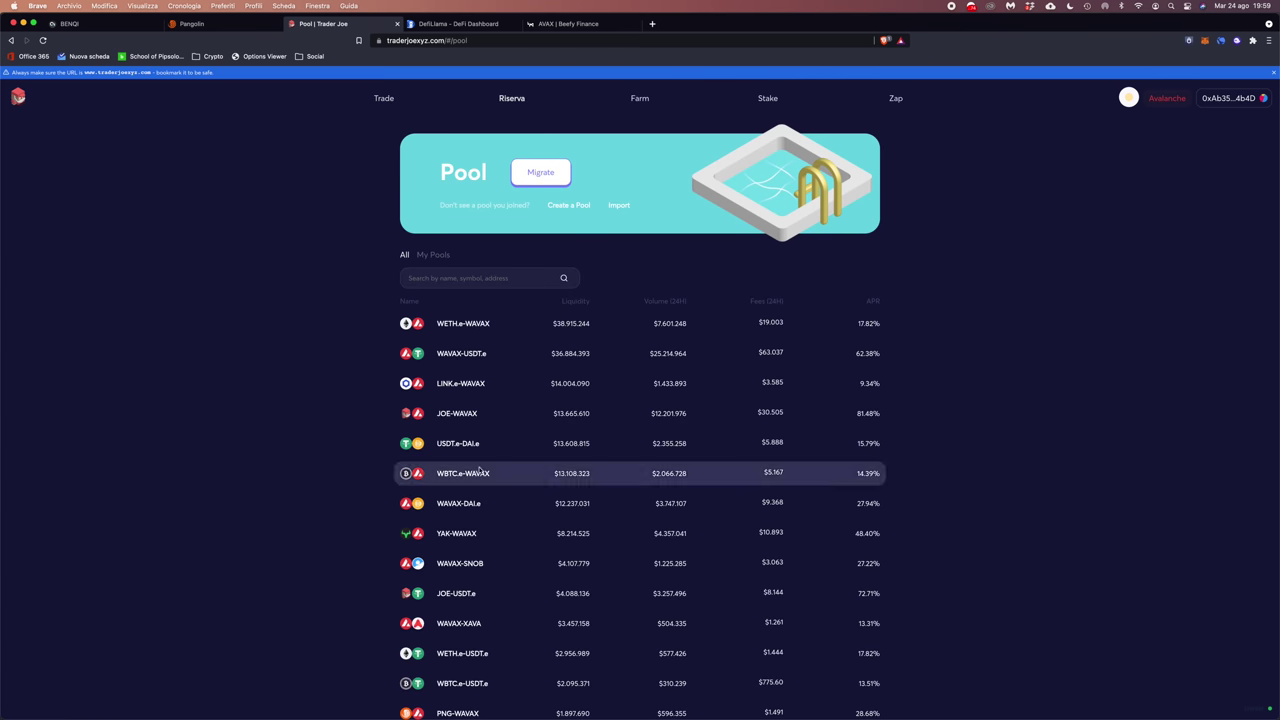
pyautogui.click(446, 256)
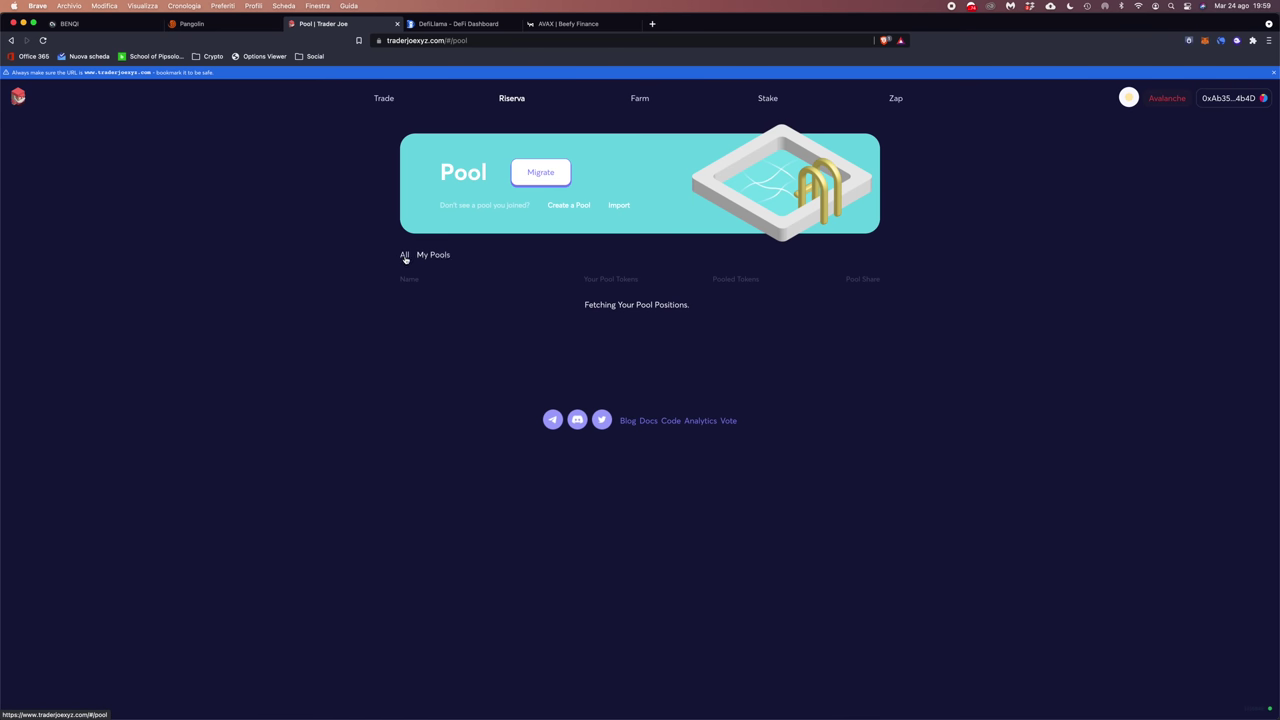
pyautogui.click(403, 257)
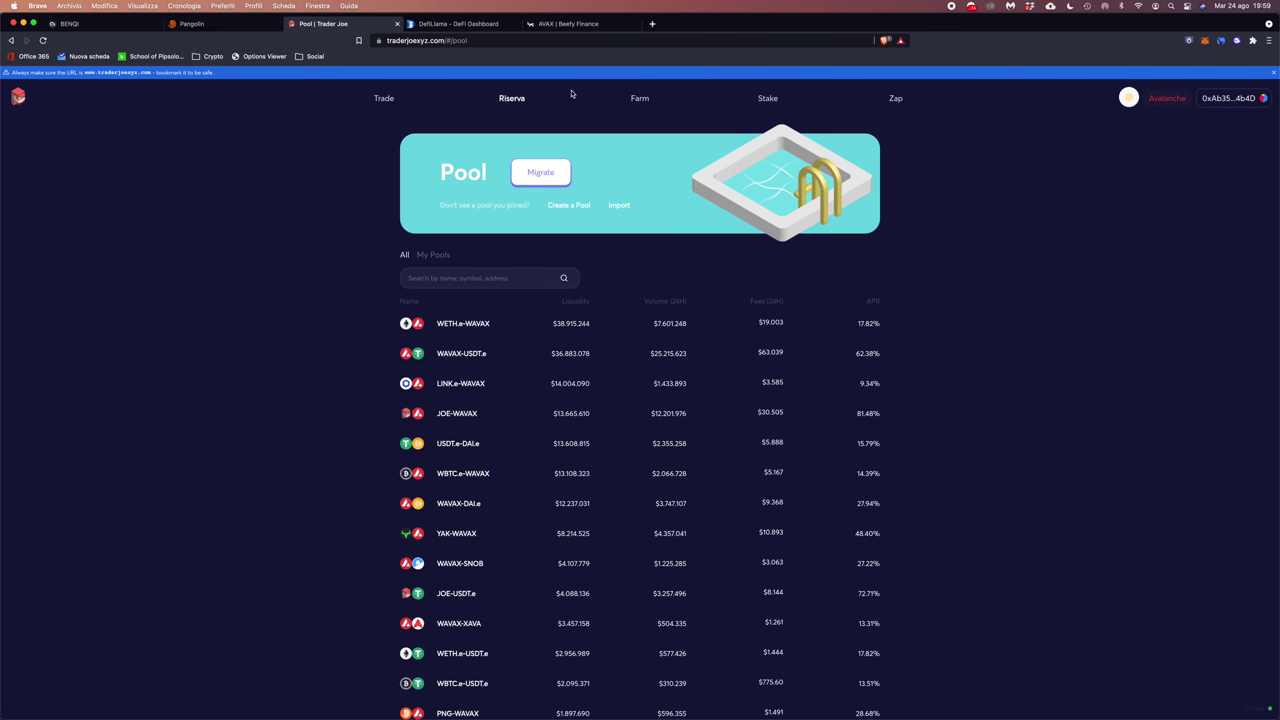
# Browse Trader Joe's farms and open the WAVAX-DAI.e farm to inspect its staking form.
pyautogui.click(640, 99)
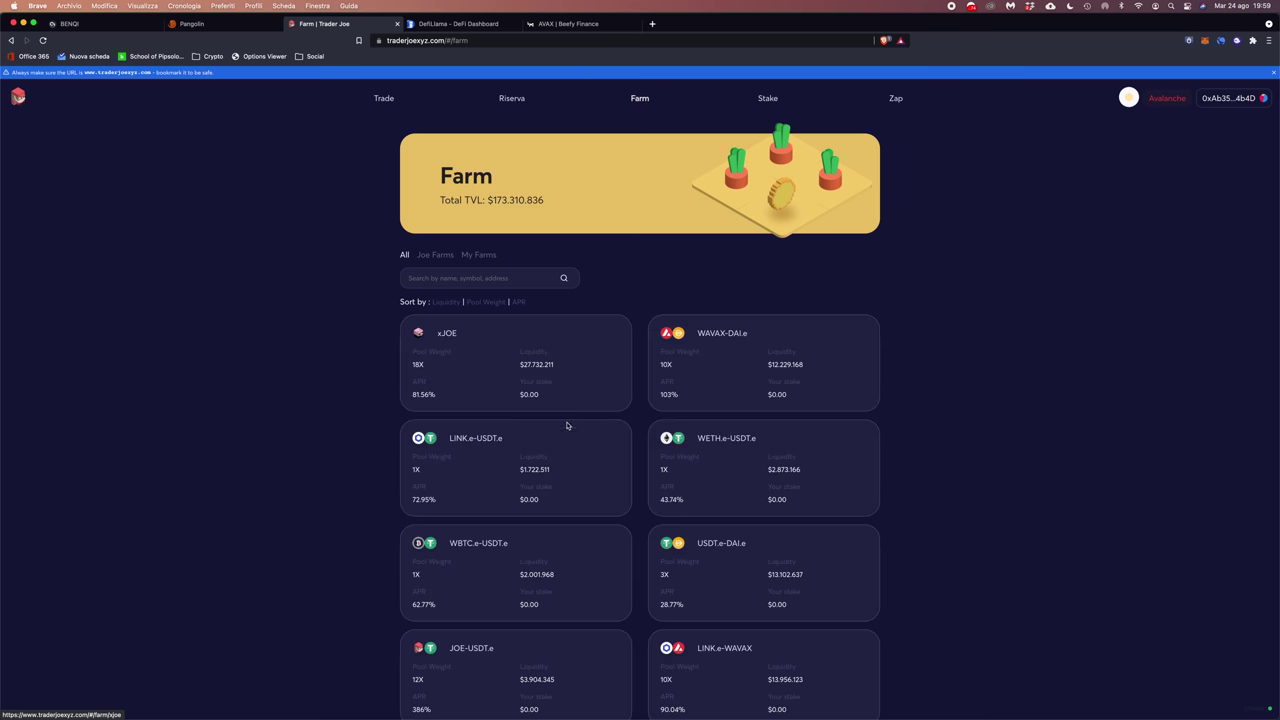
pyautogui.scroll(-2, 880, 429)
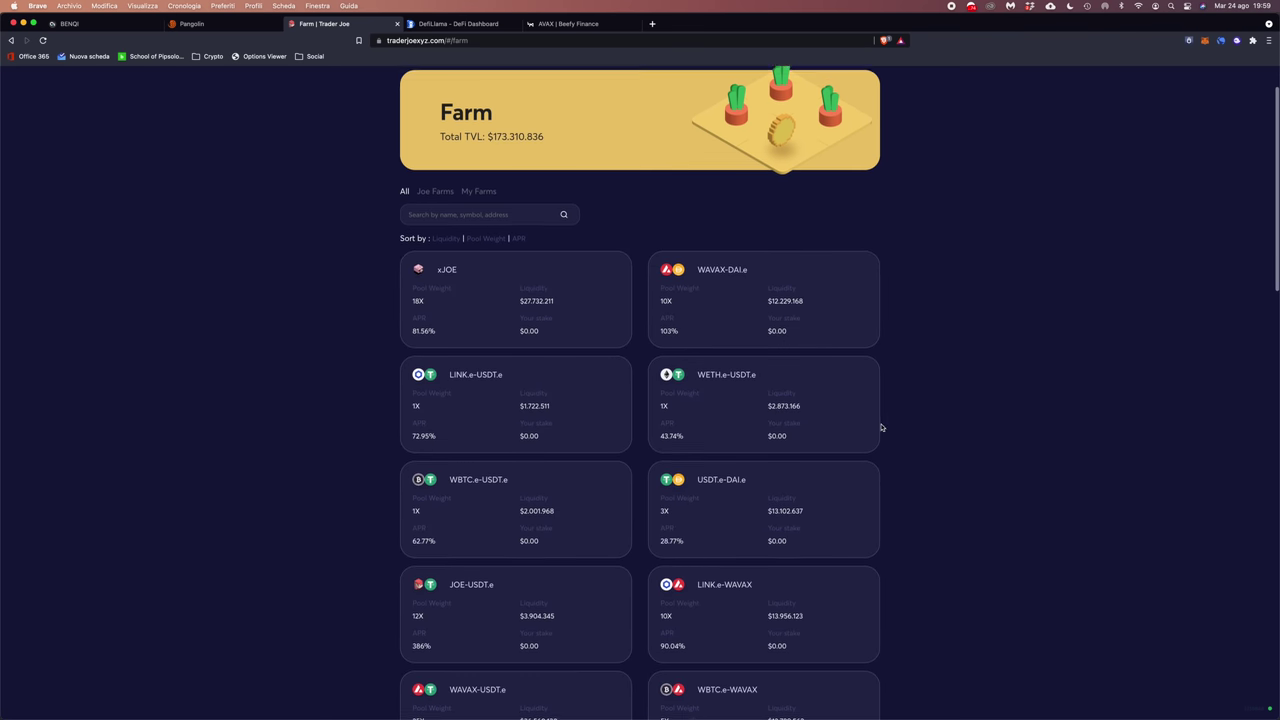
pyautogui.click(734, 289)
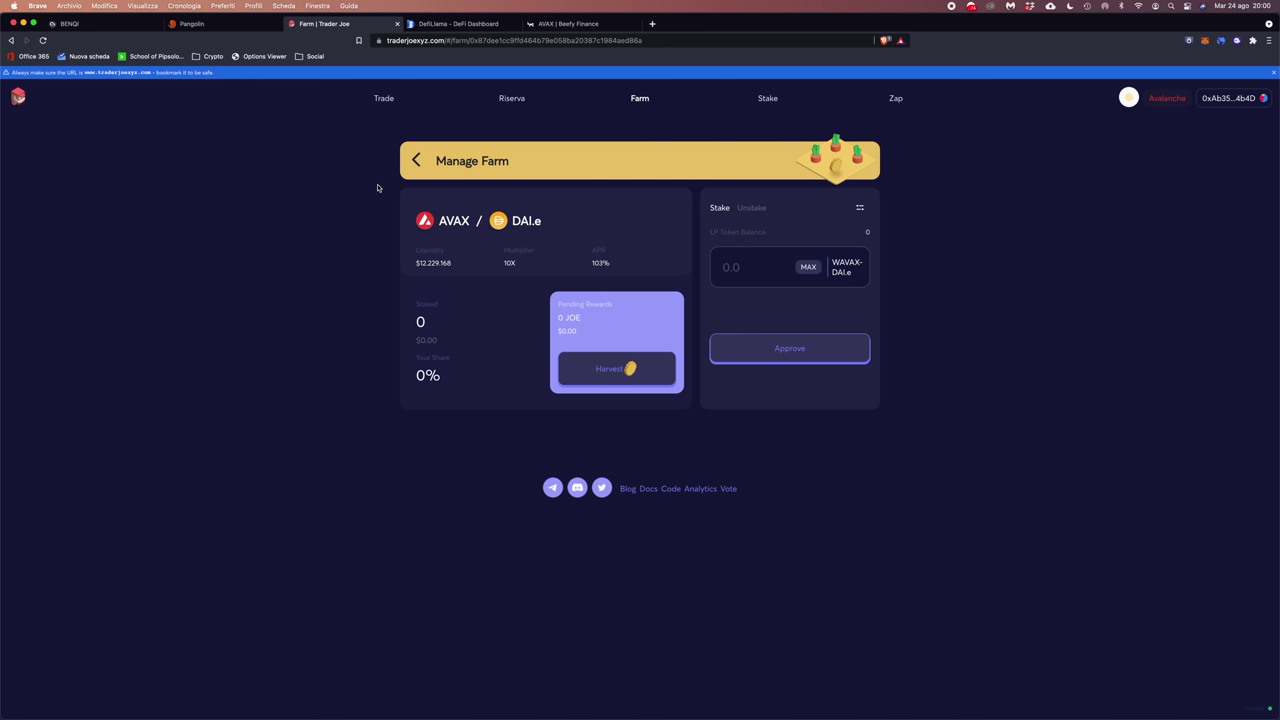
# Compare Pangolin's AVAX-PNG liquidity mining page and BENQI's Pangolin DEX rewards, then return to the Trader Joe farm.
pyautogui.click(192, 24)
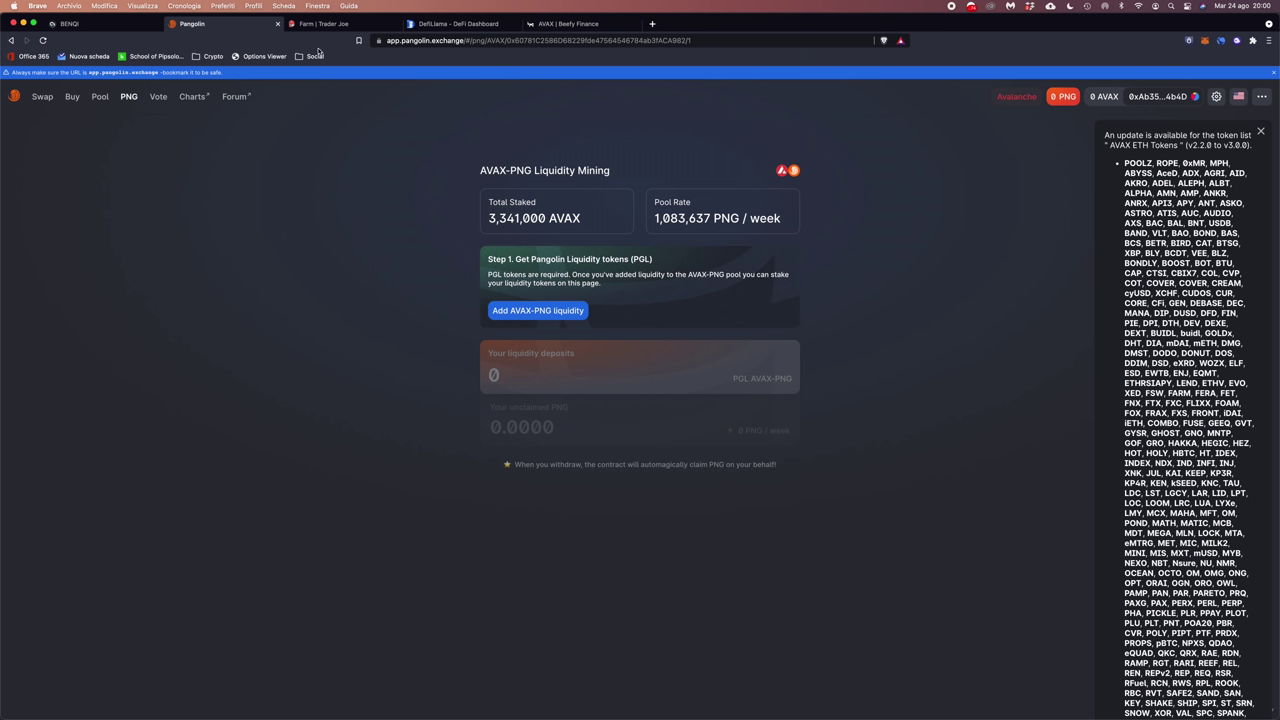
pyautogui.click(105, 23)
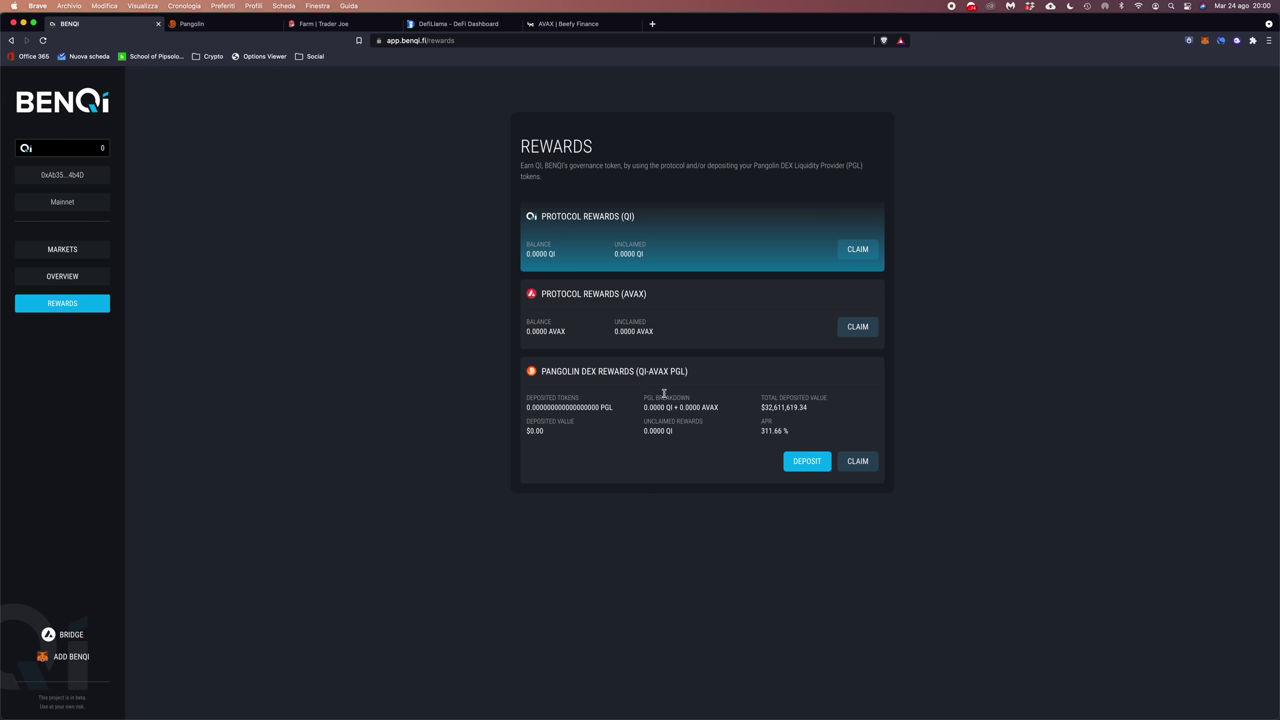
pyautogui.moveTo(670, 371); pyautogui.dragTo(639, 371)
pyautogui.click(663, 486)
pyautogui.click(325, 23)
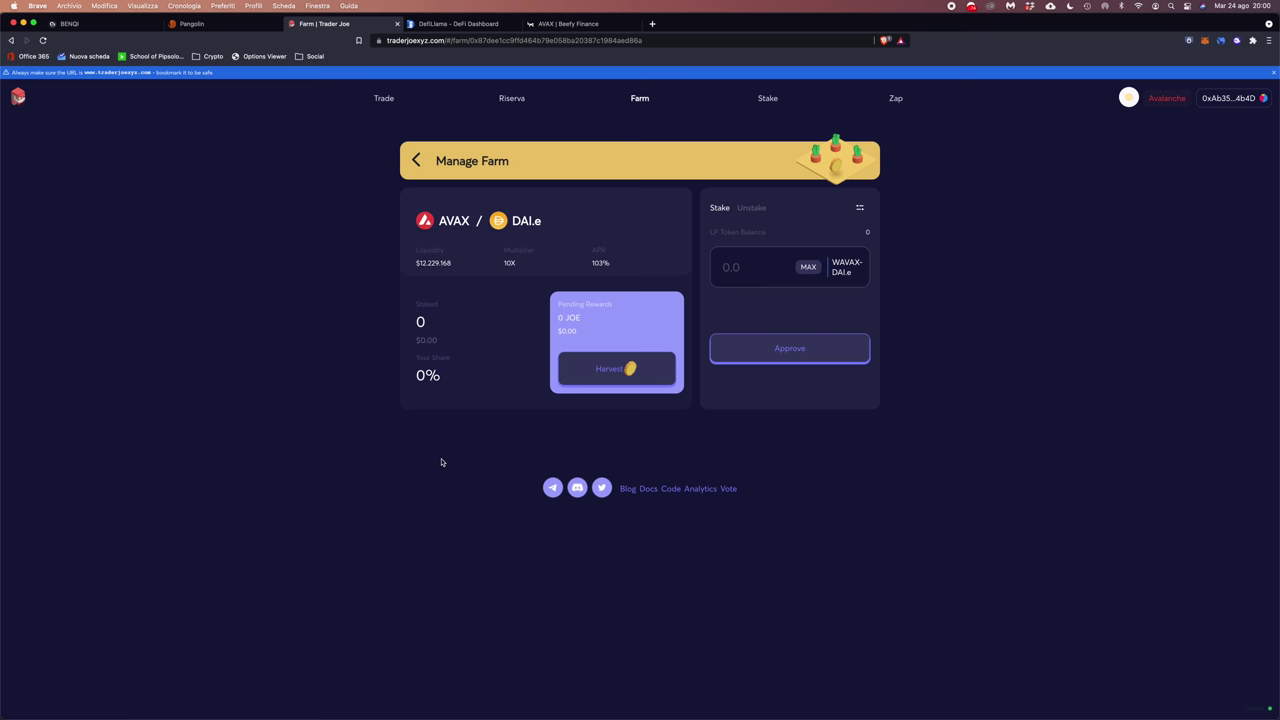
# On the Zap page, set WAVAX as the source token, view the available LP tokens without choosing one, and read the slippage warning.
pyautogui.click(898, 100)
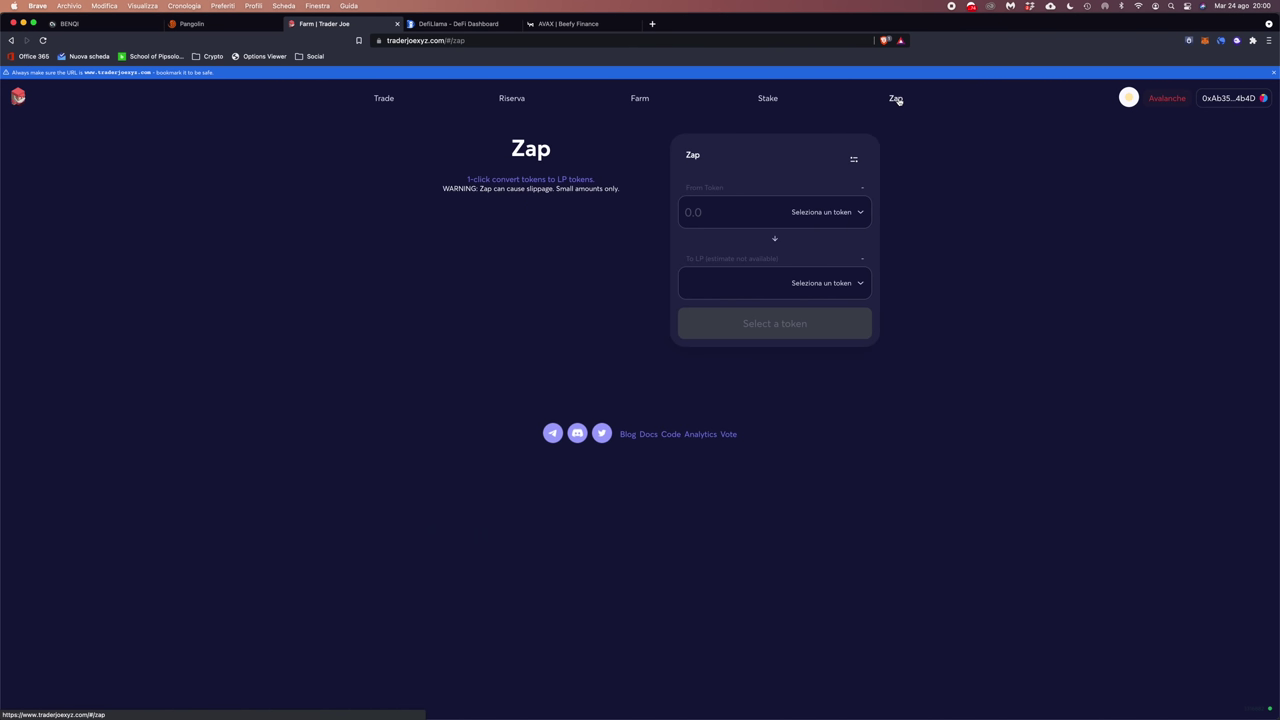
pyautogui.click(845, 212)
pyautogui.click(599, 167)
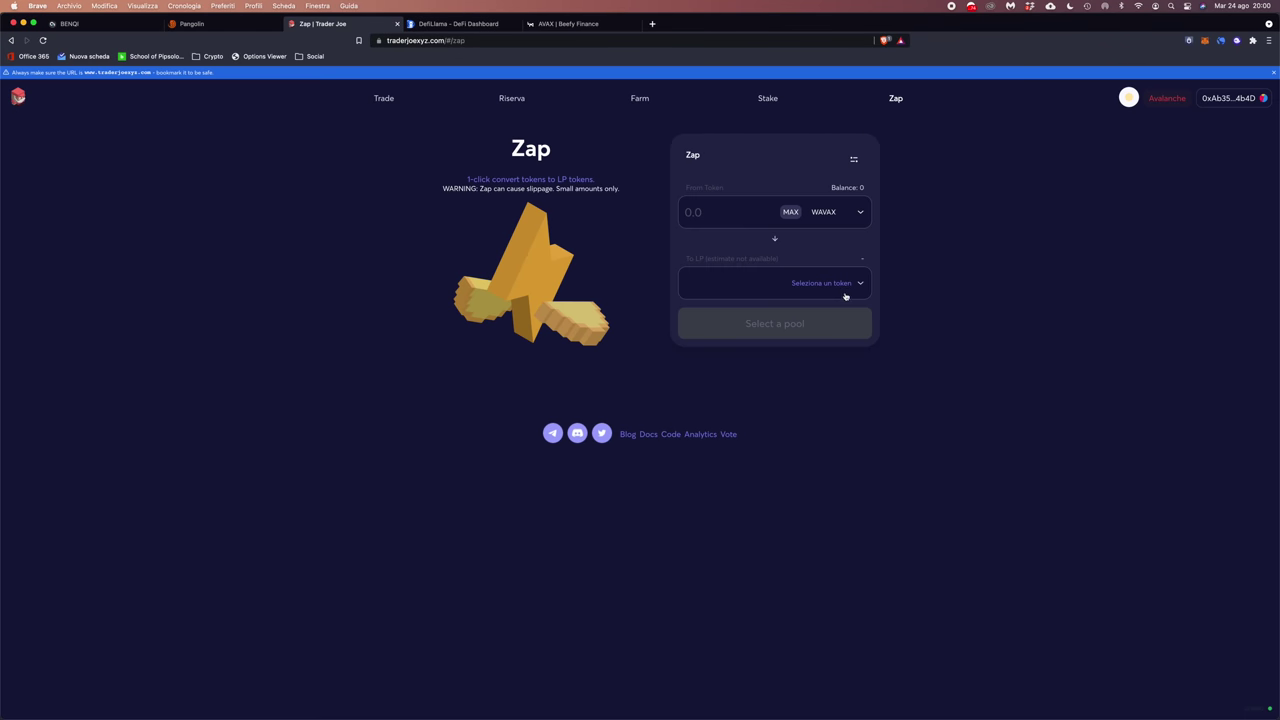
pyautogui.click(849, 286)
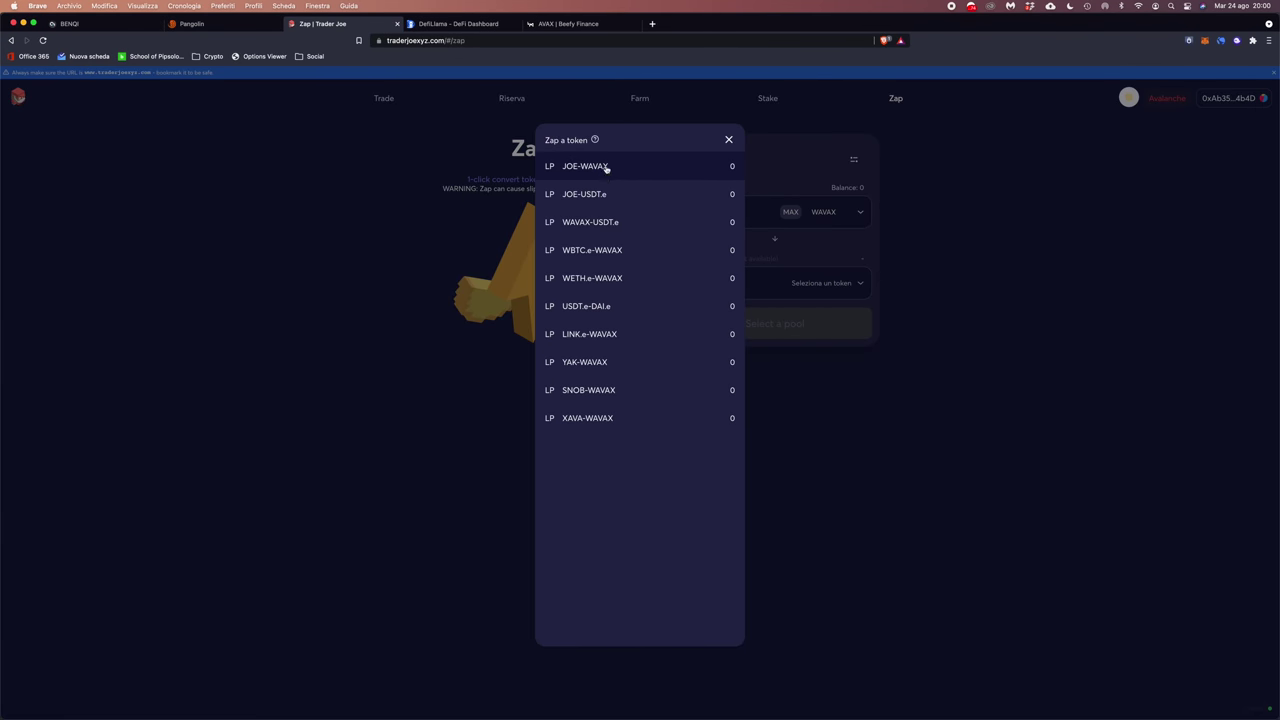
pyautogui.click(730, 140)
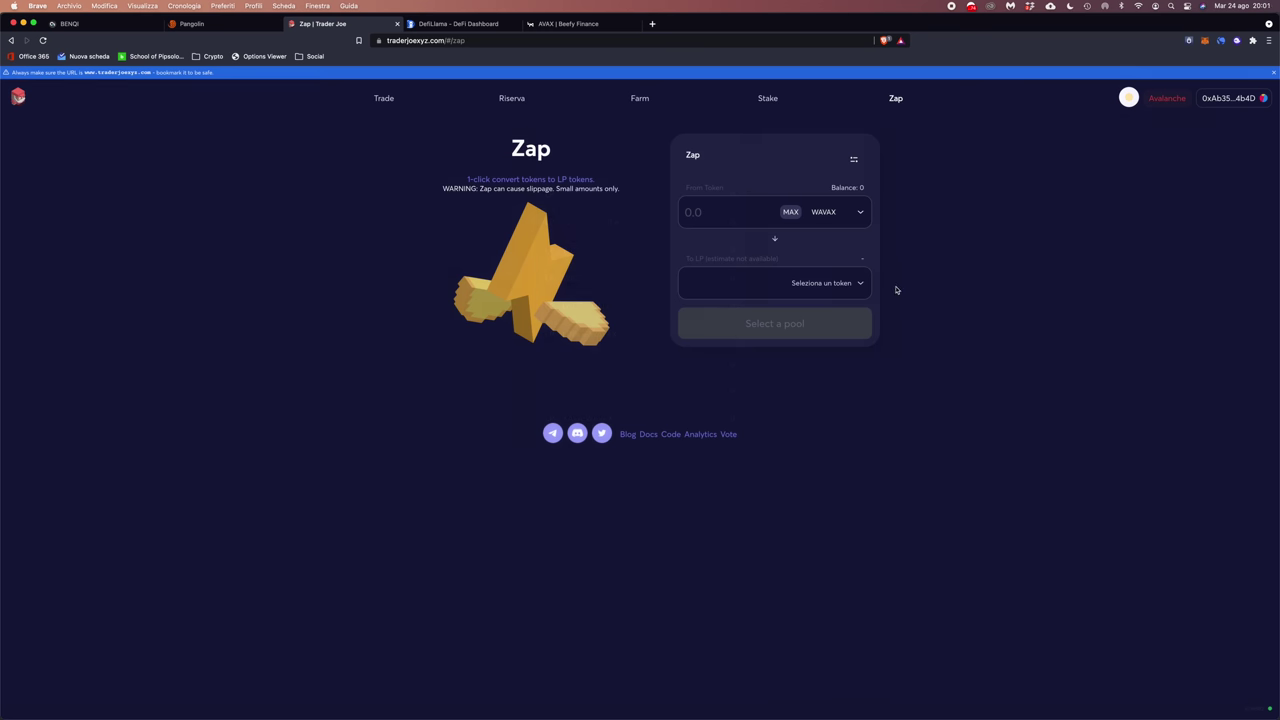
pyautogui.moveTo(491, 188); pyautogui.dragTo(553, 188)
pyautogui.click(578, 197)
# Revisit Trader Joe's farm list and consult DefiLlama's Avalanche TVL rankings for other protocols.
pyautogui.click(640, 100)
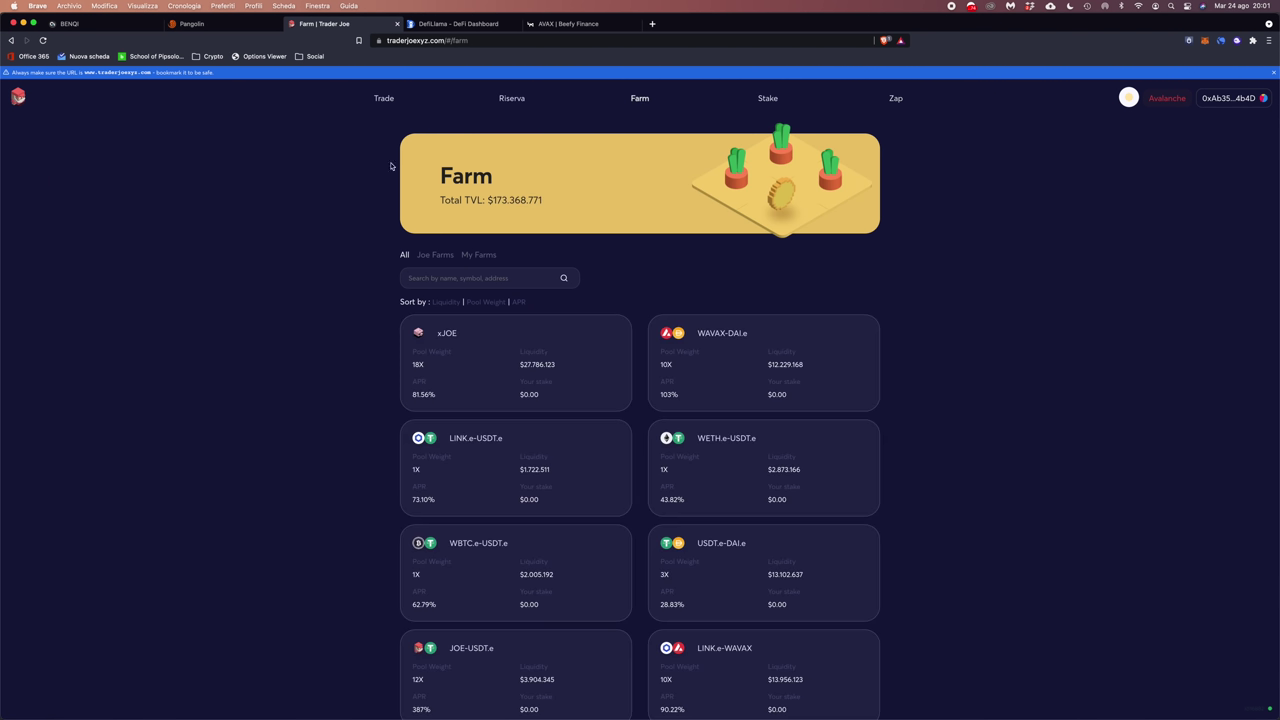
pyautogui.click(434, 22)
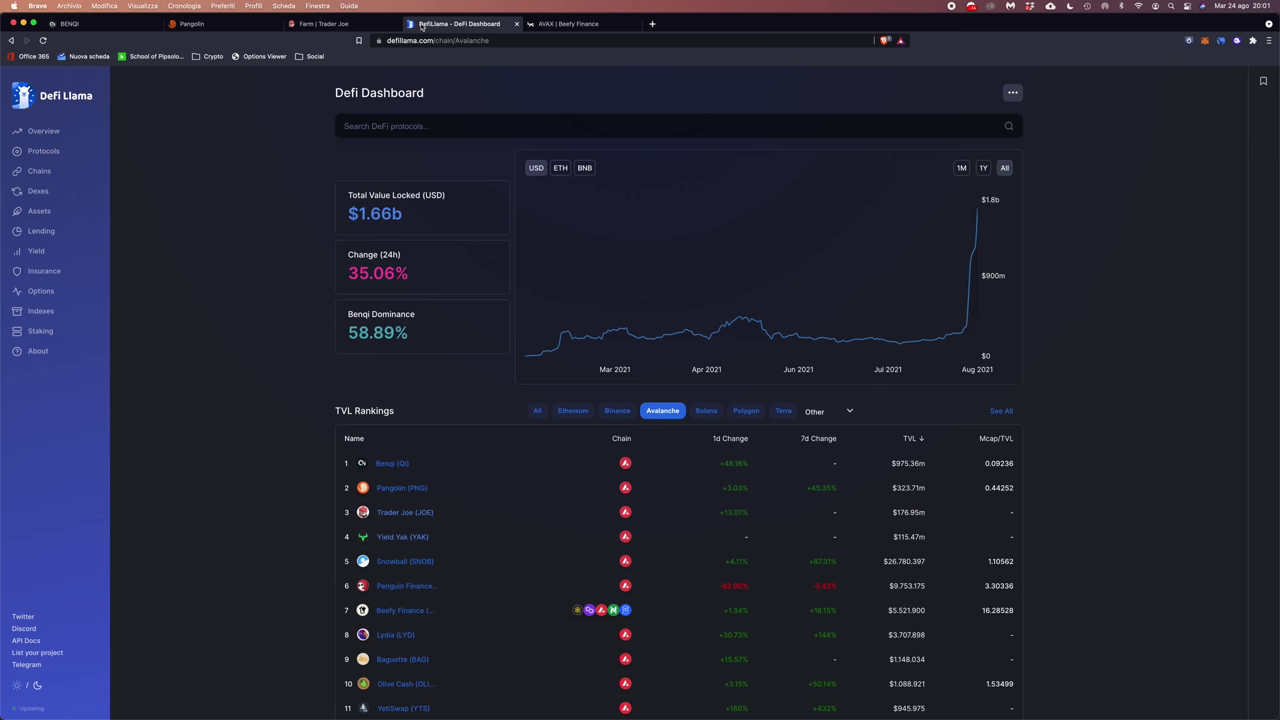
pyautogui.scroll(-1, 380, 490)
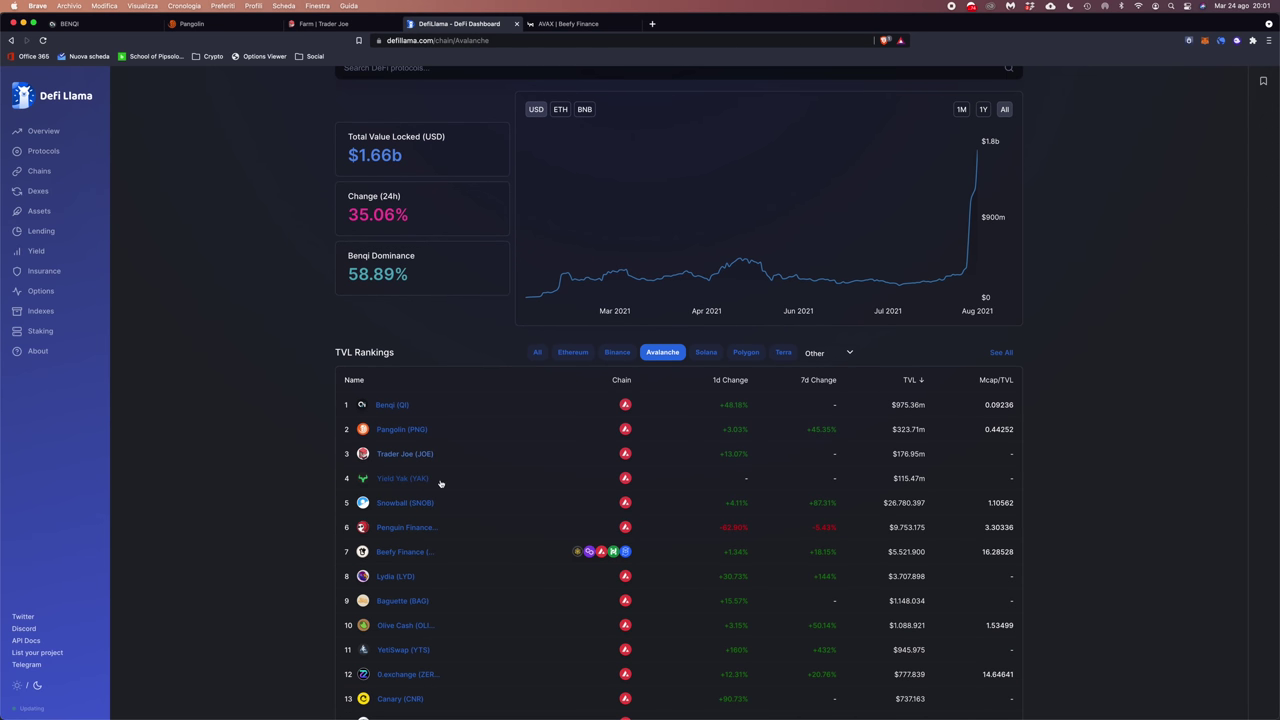
# Open the Yield Yak website, yieldyak.com, in a new browser tab.
pyautogui.click(652, 23)
pyautogui.write('yeld')
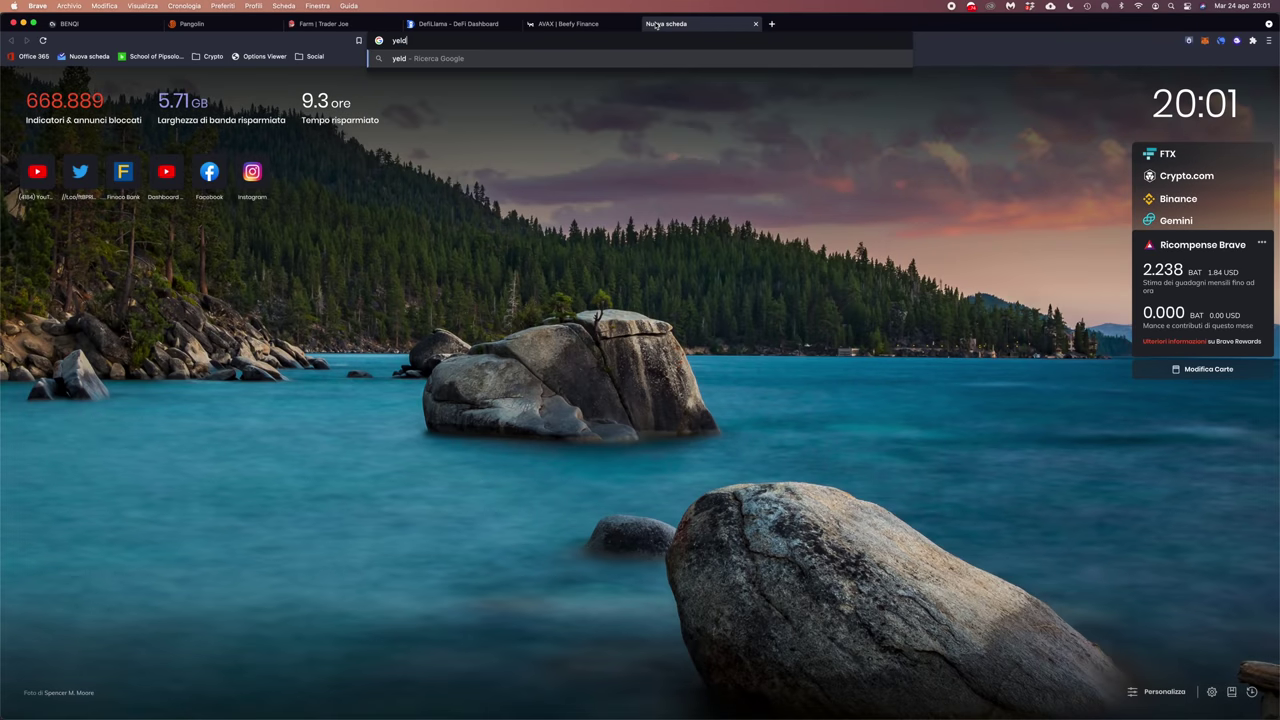
pyautogui.press('BackSpace')
pyautogui.press('BackSpace')
pyautogui.press('BackSpace')
pyautogui.write('iel')
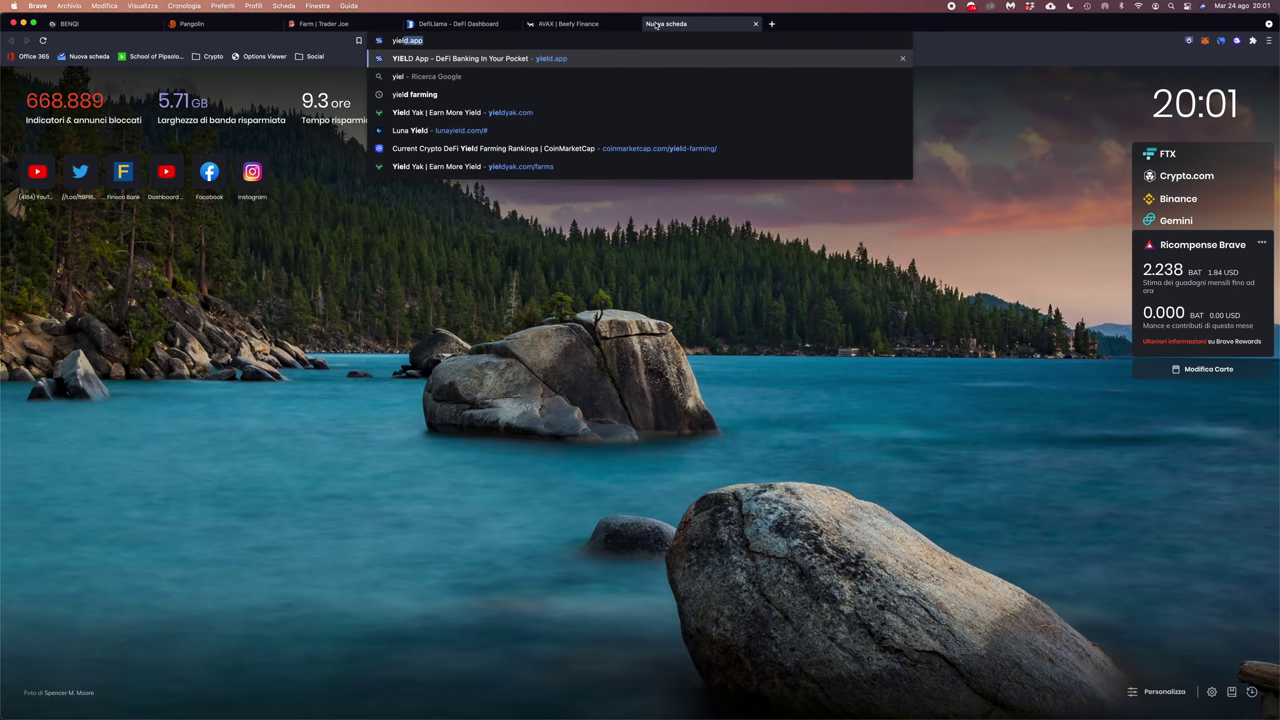
pyautogui.press('Down')
pyautogui.press('Down')
pyautogui.press('Down')
pyautogui.press('Return')
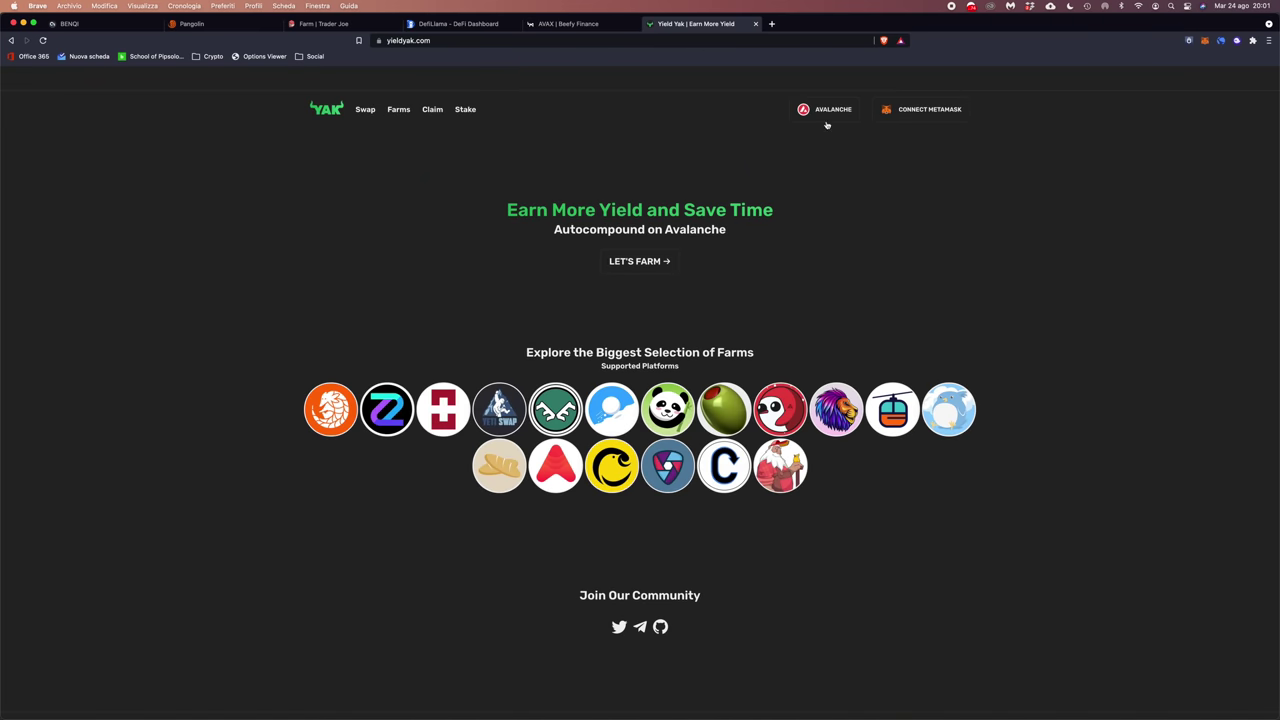
# Examine Beefy Finance's full list of Avalanche vaults, including their platforms, APYs and TVLs.
pyautogui.click(566, 23)
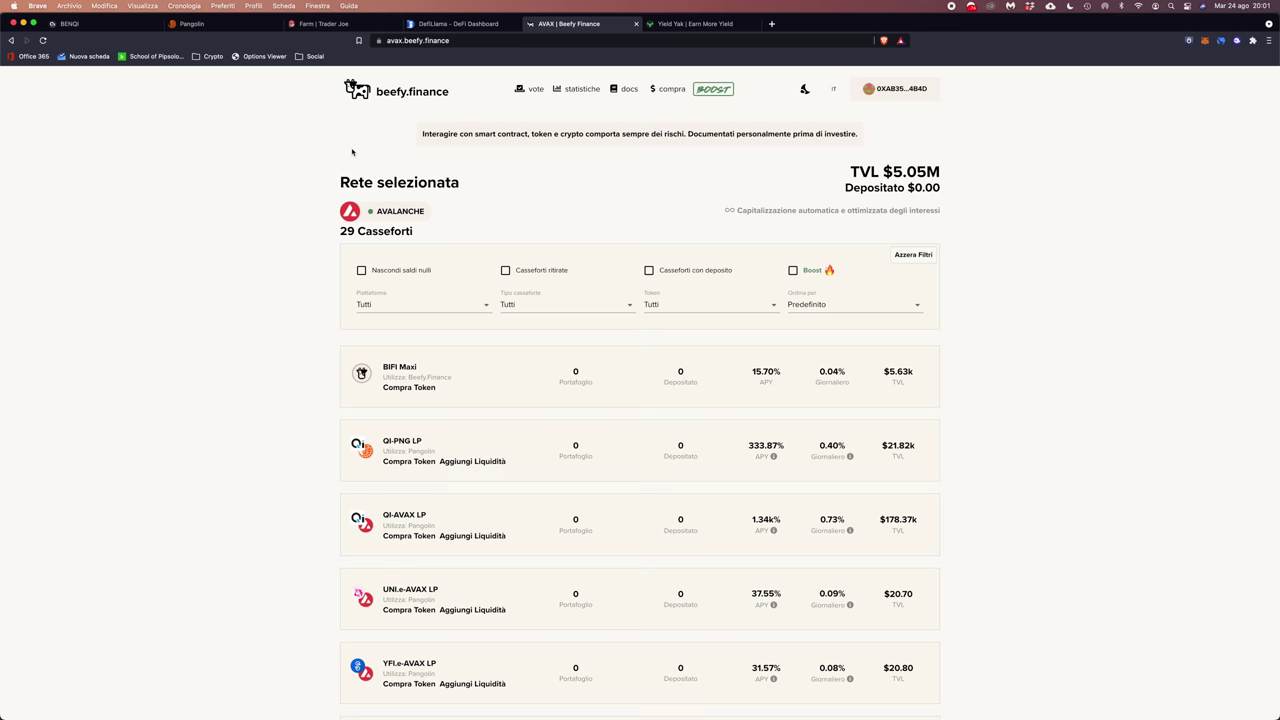
pyautogui.scroll(-1, 886, 487)
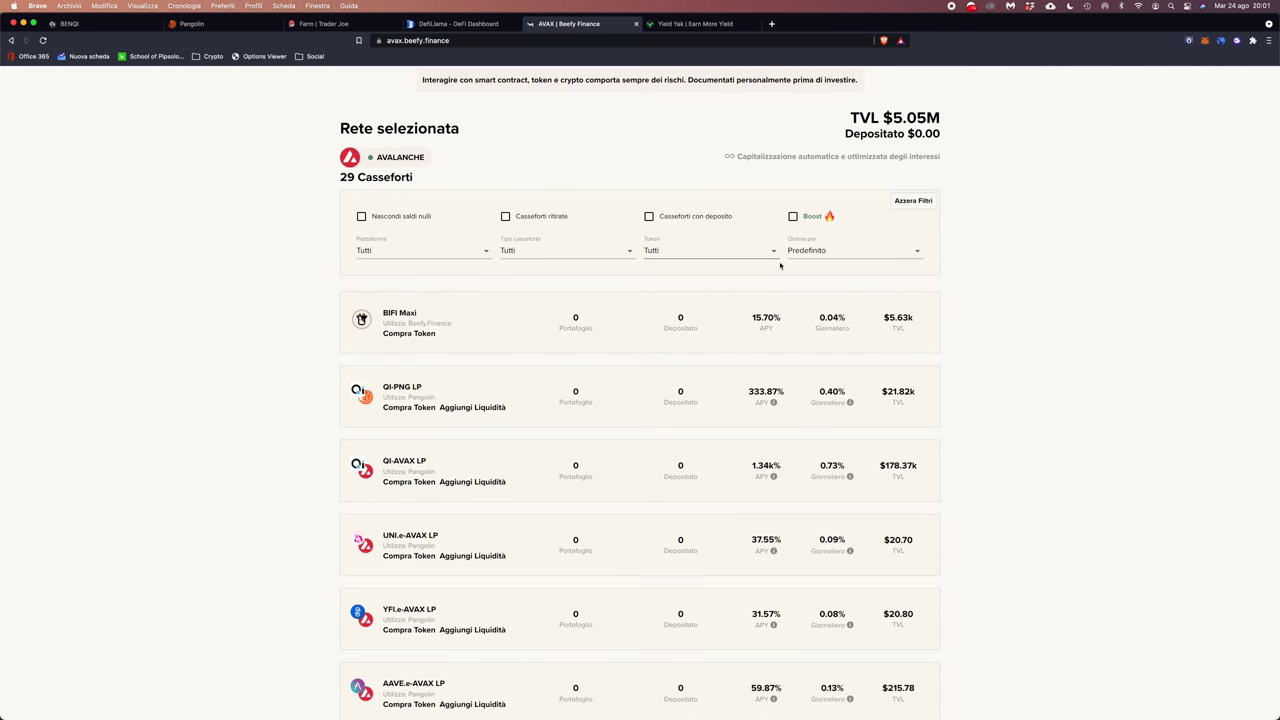
pyautogui.scroll(1, 703, 386)
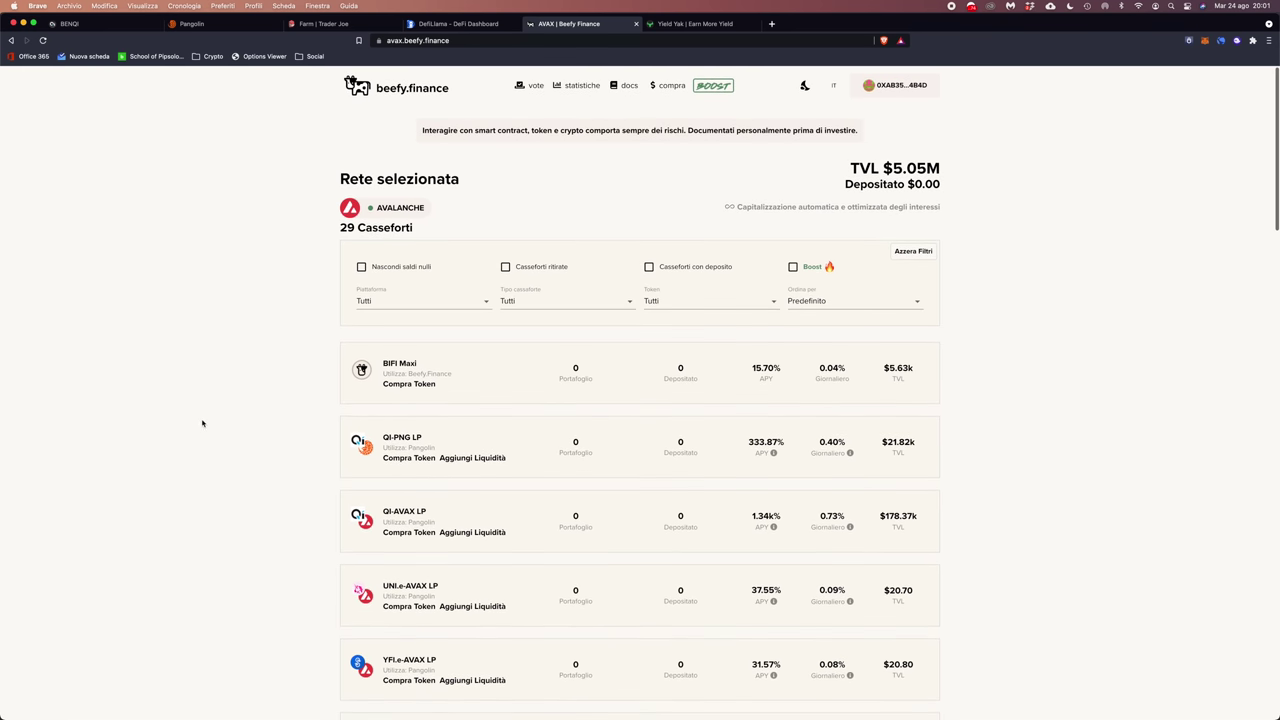
pyautogui.scroll(-1, 220, 421)
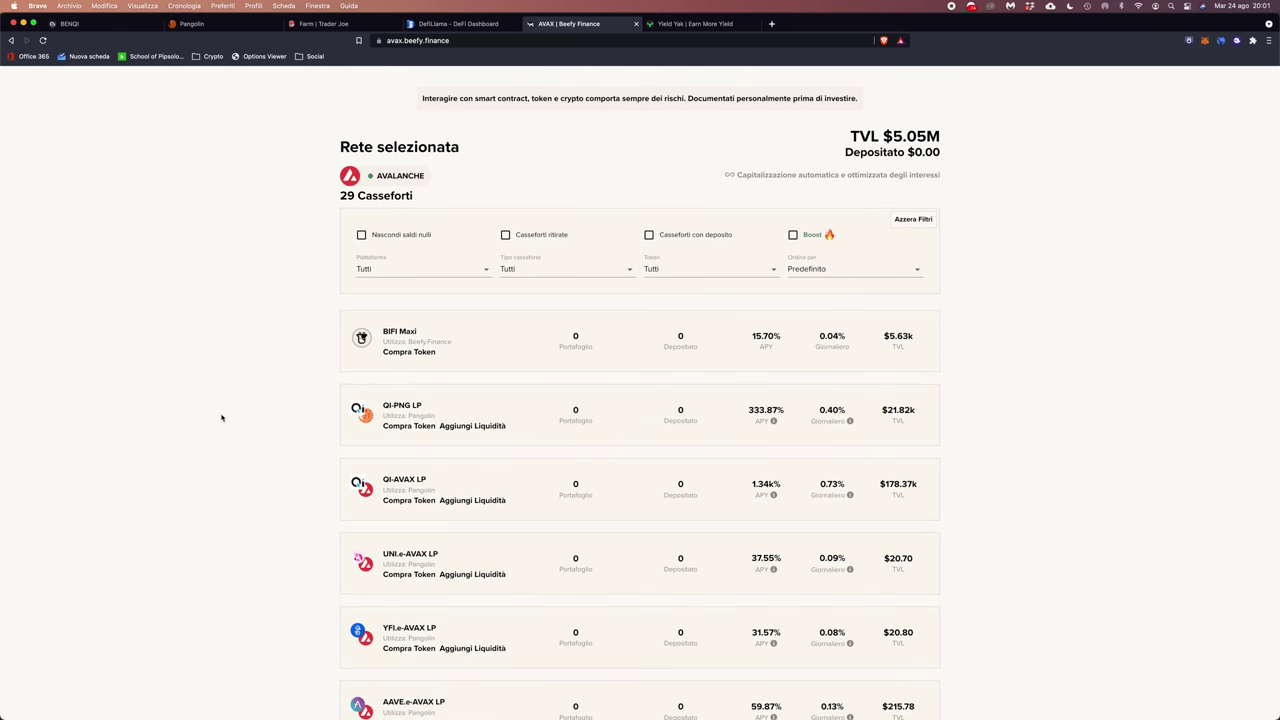
pyautogui.scroll(-2, 280, 374)
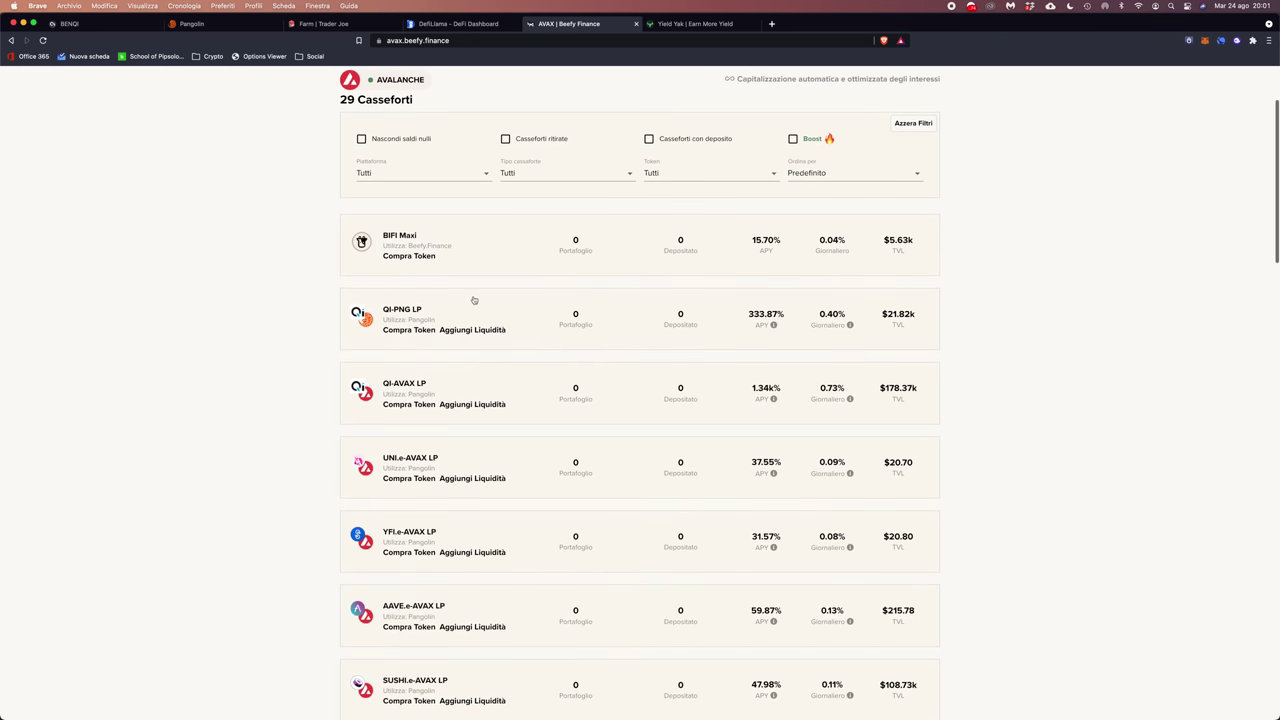
pyautogui.scroll(-10, 474, 300)
pyautogui.scroll(-15, 474, 300)
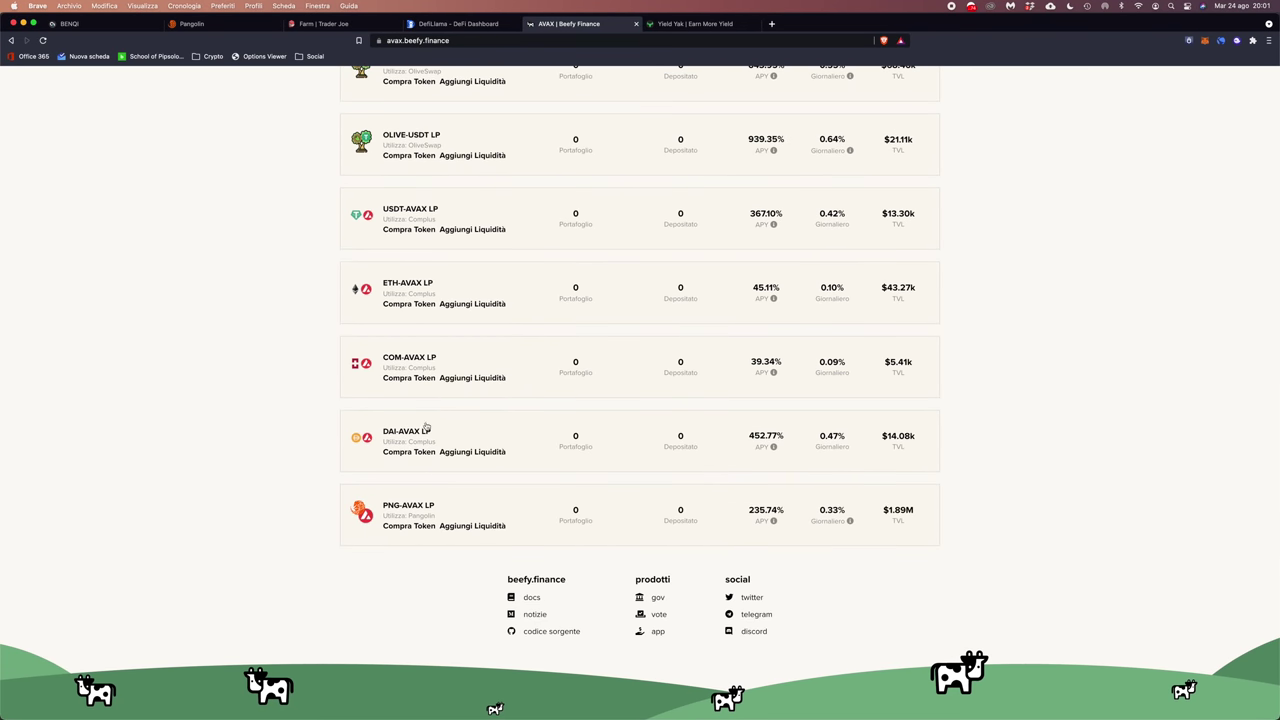
pyautogui.scroll(10, 424, 430)
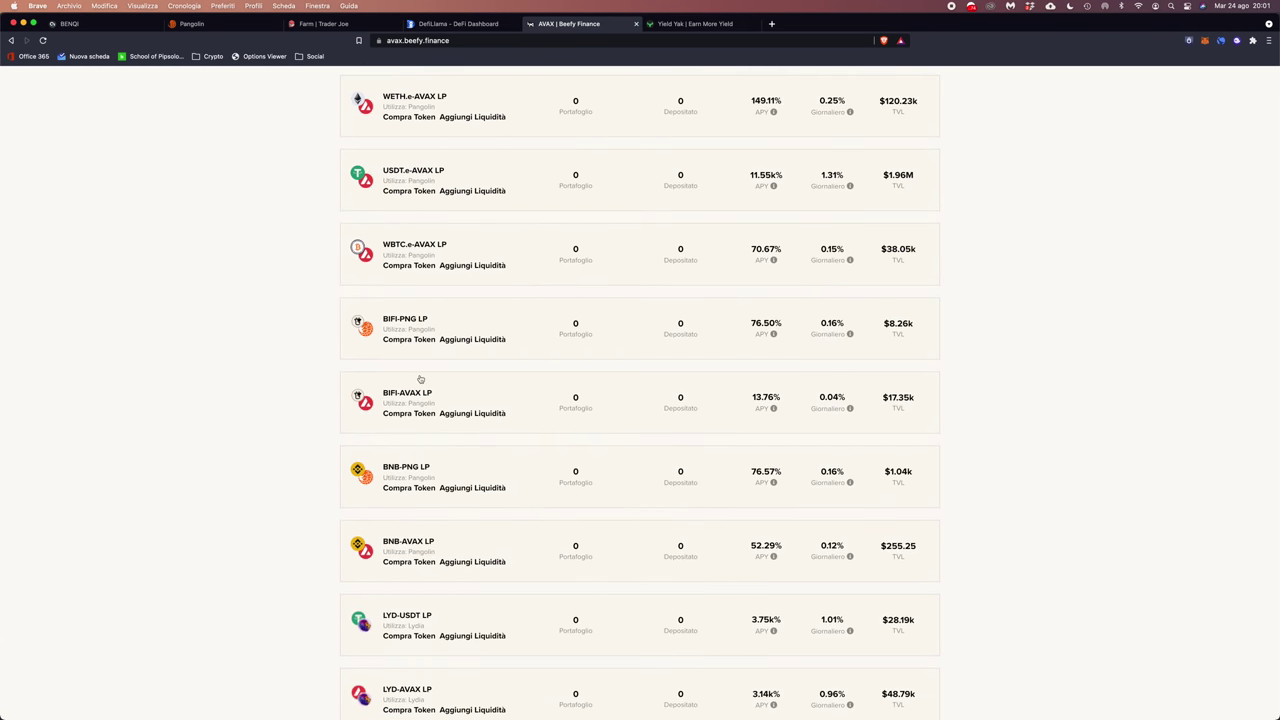
pyautogui.scroll(10, 420, 379)
pyautogui.scroll(1, 410, 378)
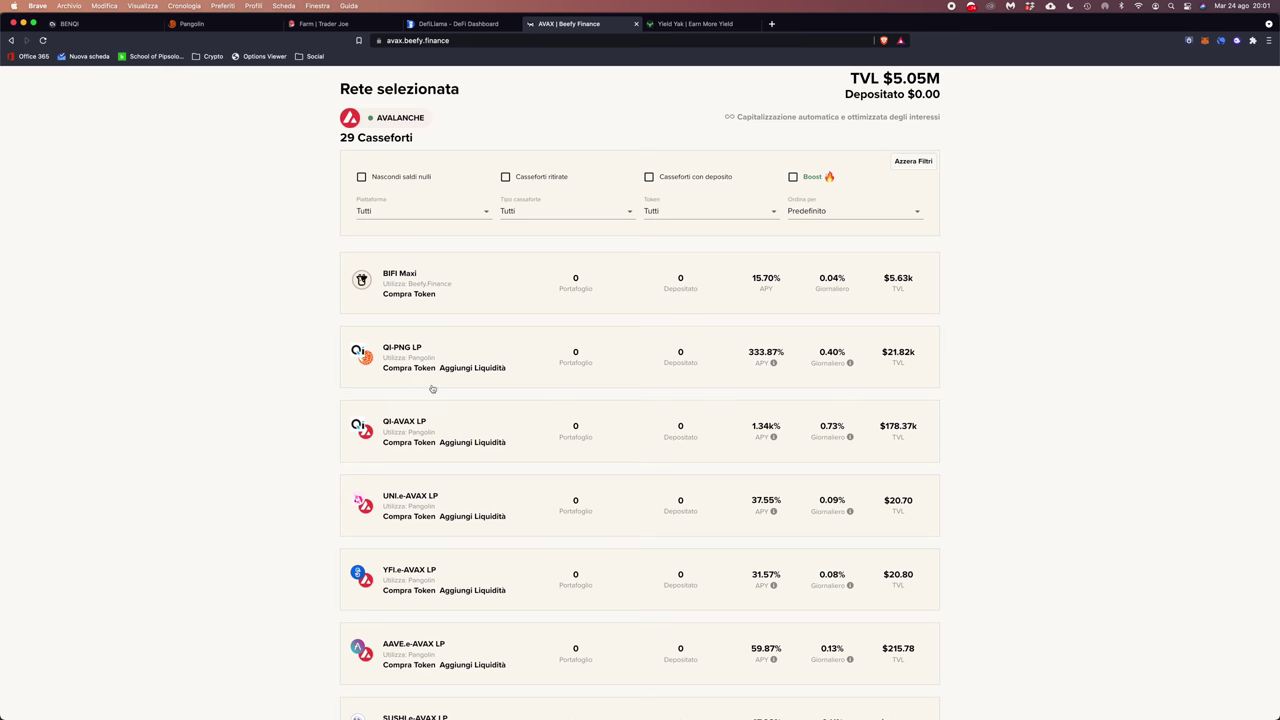
pyautogui.scroll(1, 528, 372)
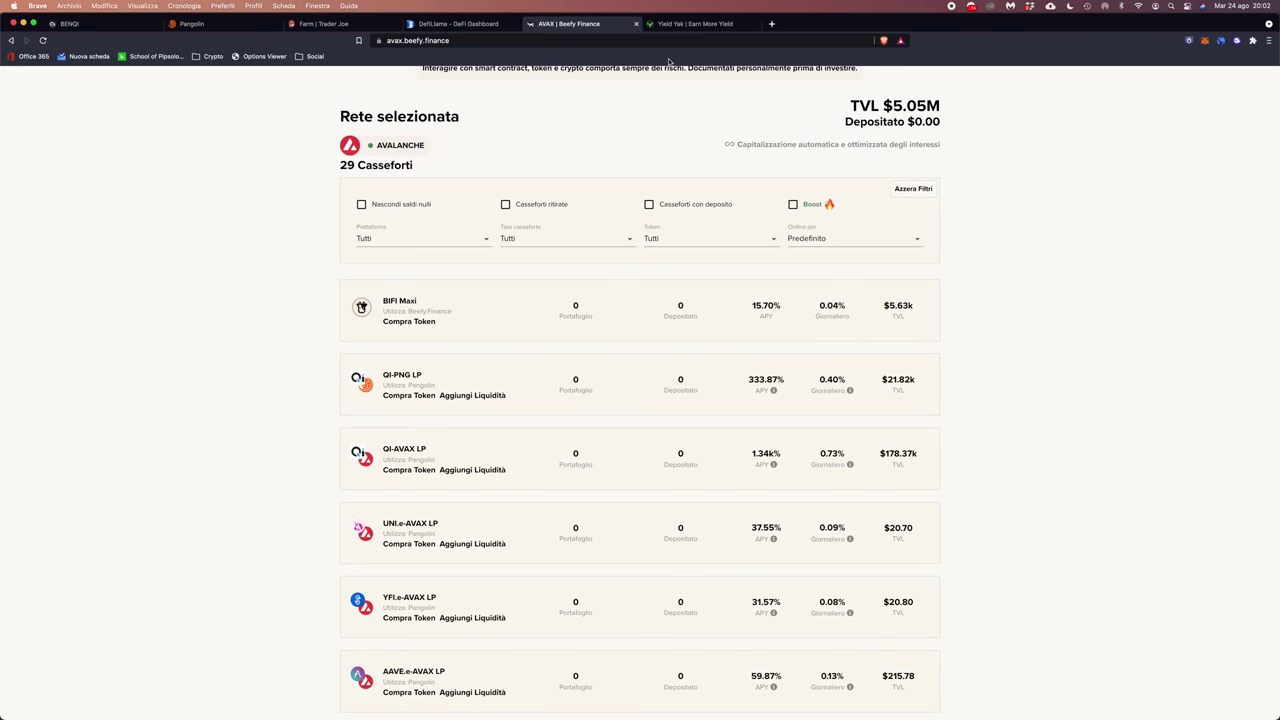
# Return to Yield Yak, open its farms page, and review the farms' simple and compound APYs.
pyautogui.click(692, 23)
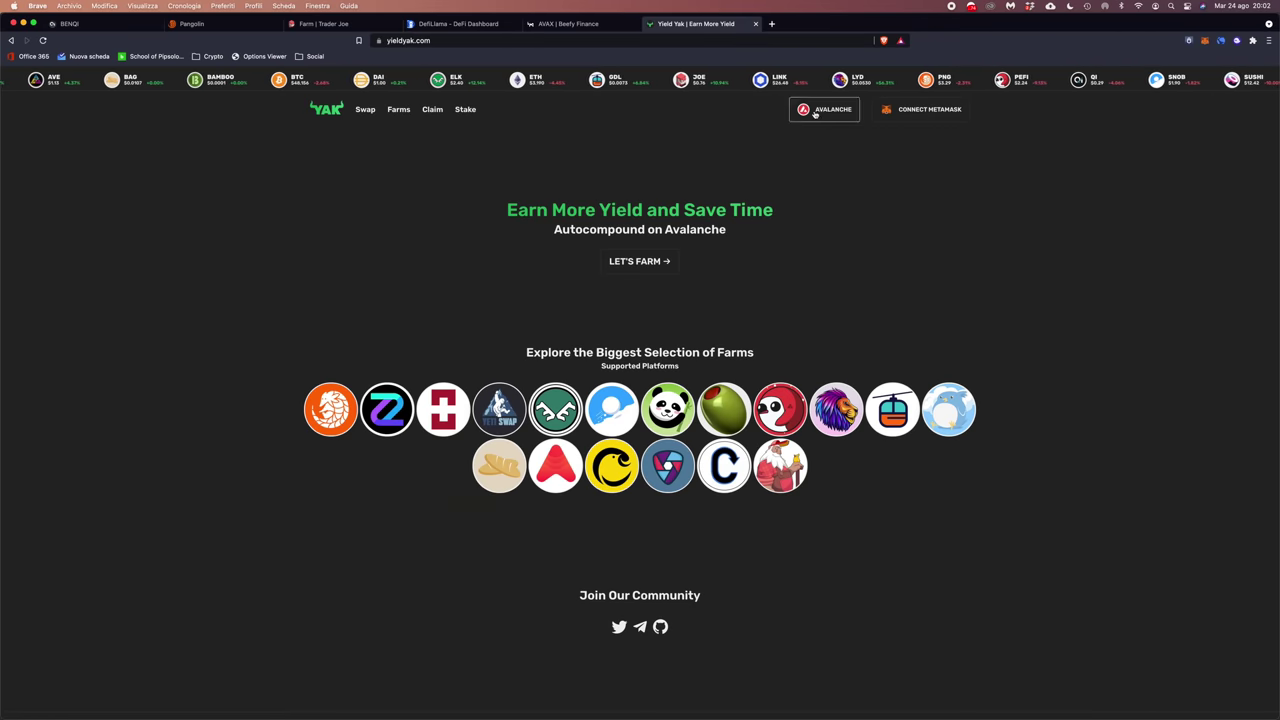
pyautogui.click(397, 109)
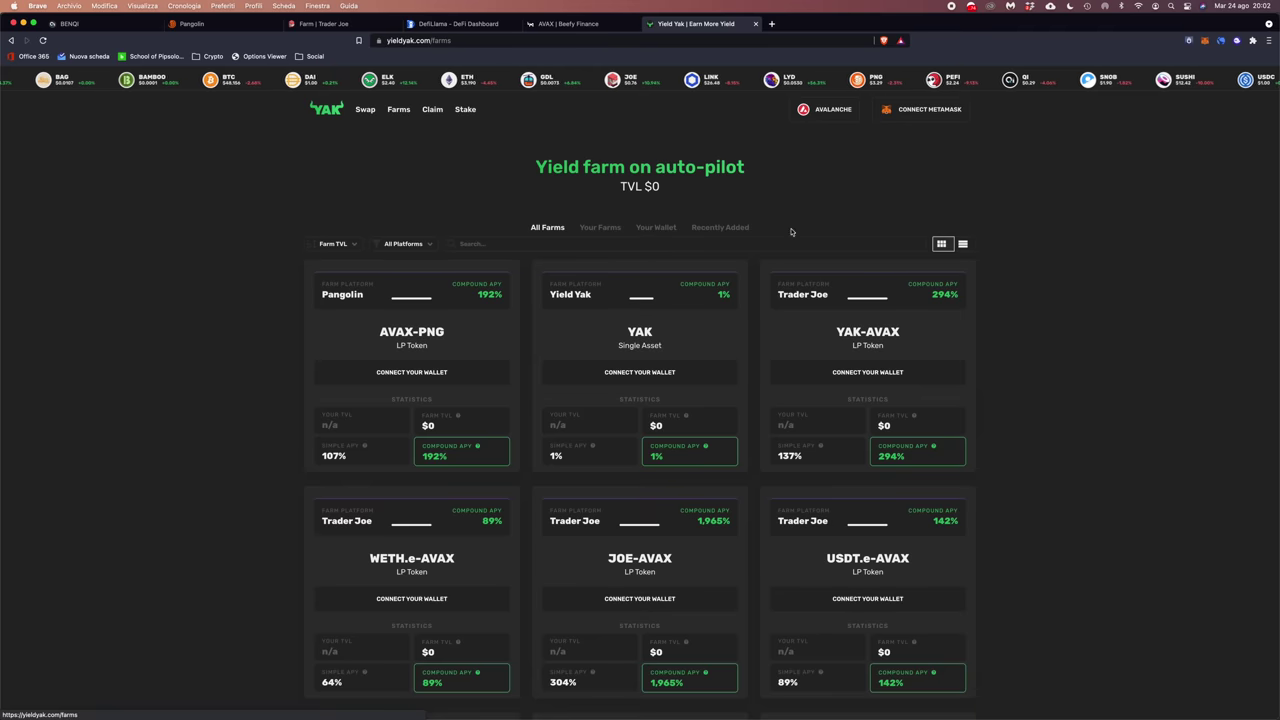
pyautogui.scroll(-2, 828, 343)
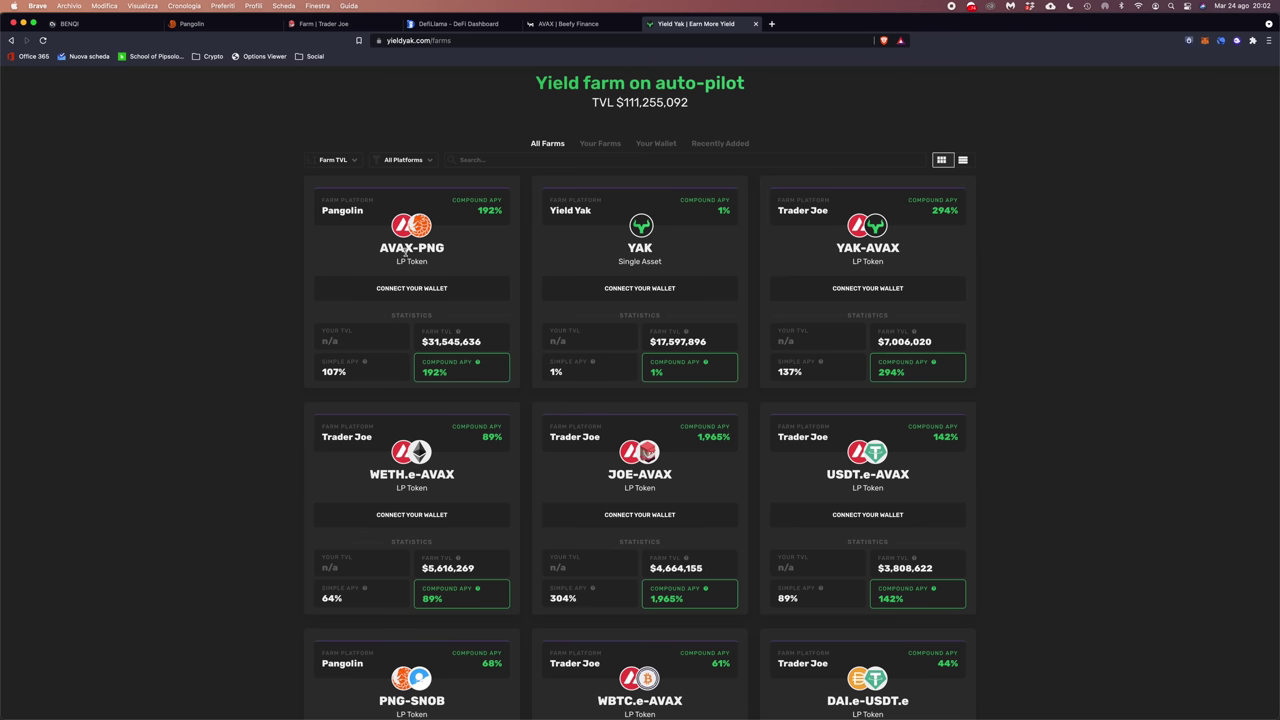
pyautogui.scroll(2, 405, 253)
pyautogui.moveTo(477, 449)
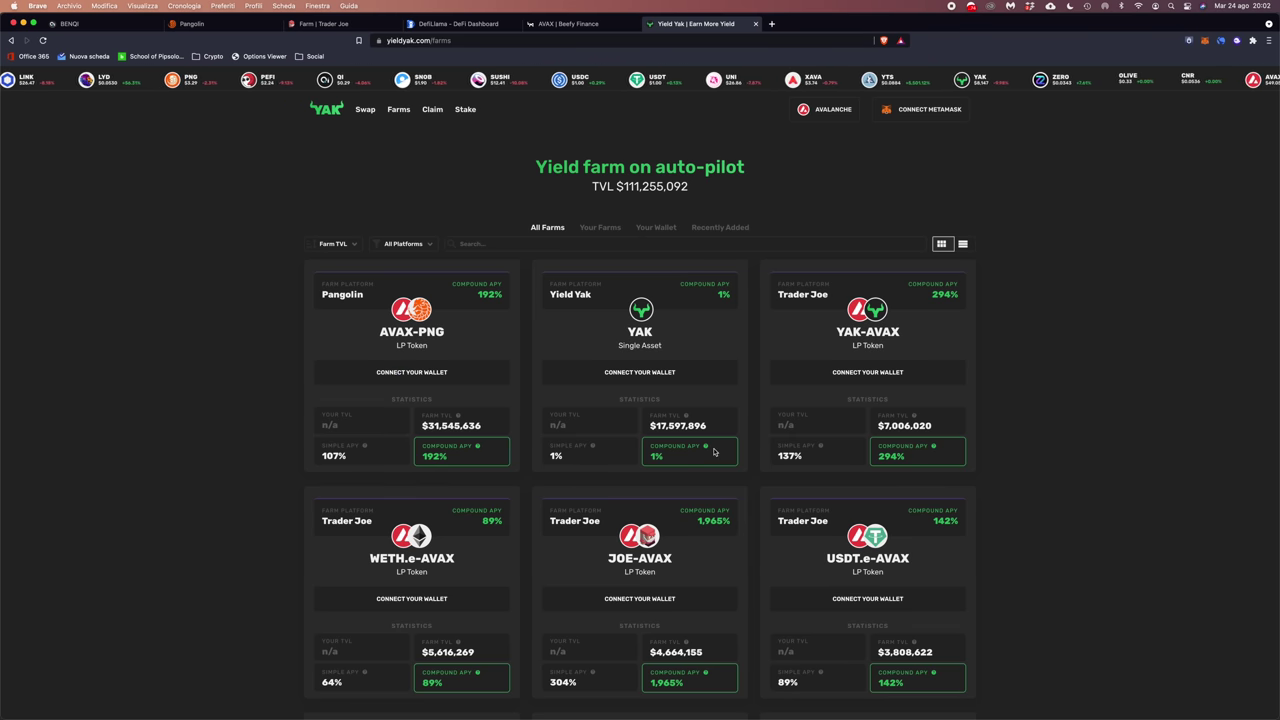
# Read the simple and compound APY explanations on Yield Yak's farm cards and browse the largest farms.
pyautogui.moveTo(592, 447)
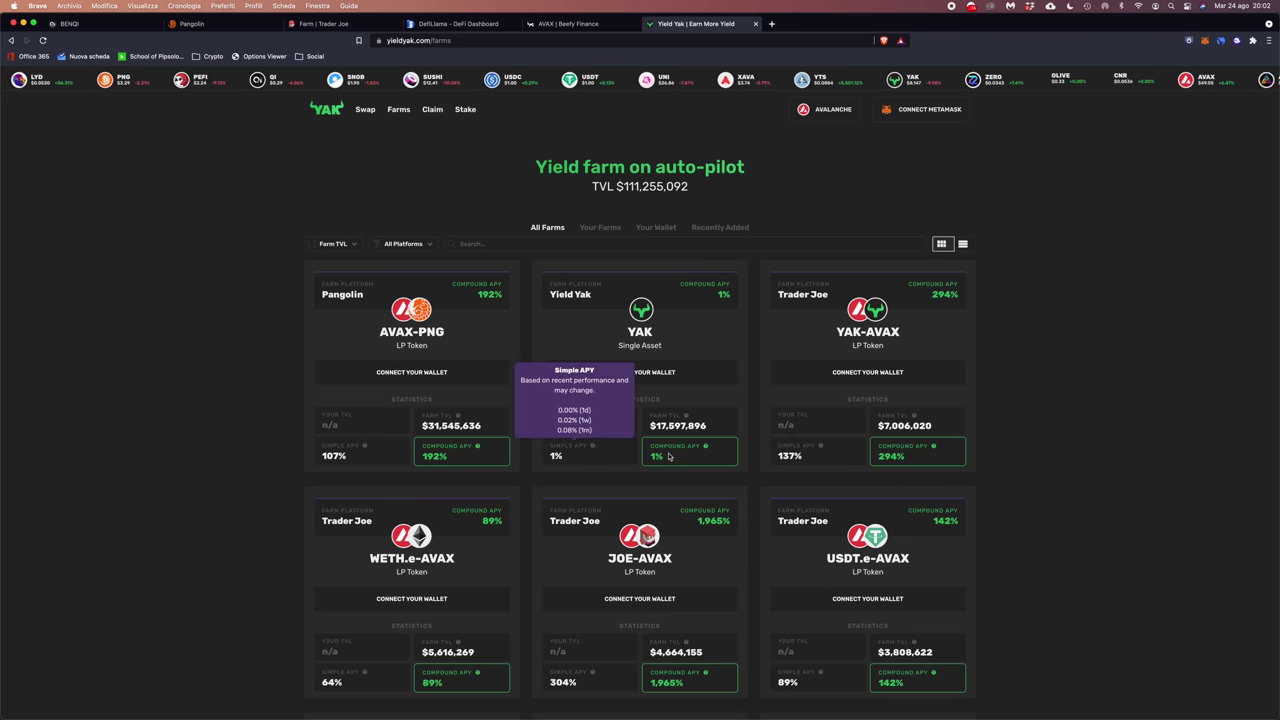
pyautogui.scroll(-2, 1235, 372)
pyautogui.scroll(-5, 441, 372)
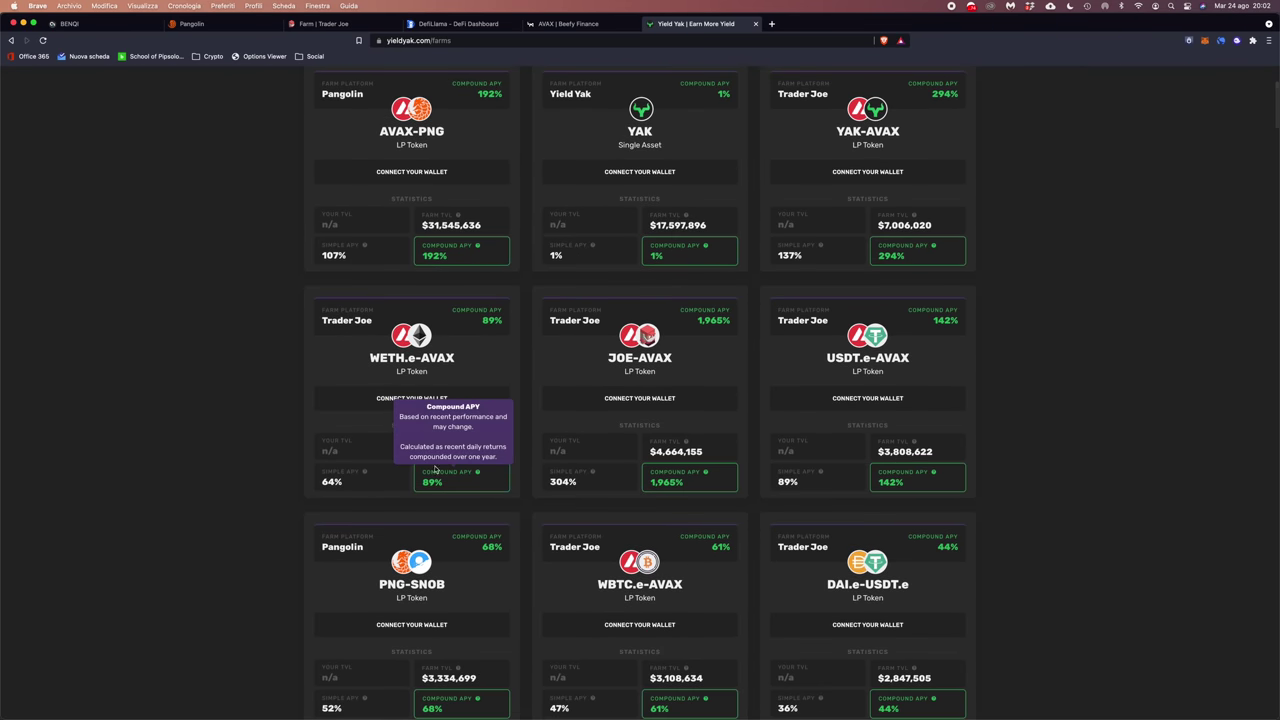
pyautogui.scroll(-3, 140, 455)
pyautogui.scroll(10, 145, 453)
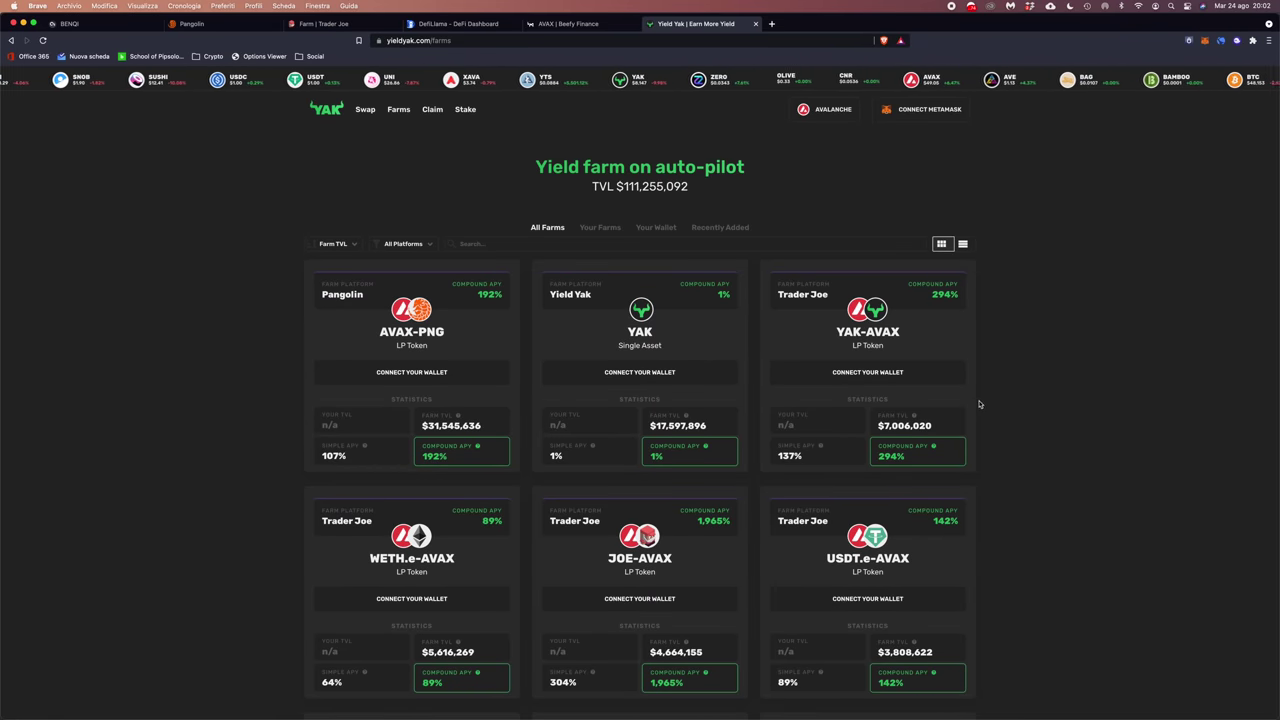
pyautogui.scroll(-1, 980, 405)
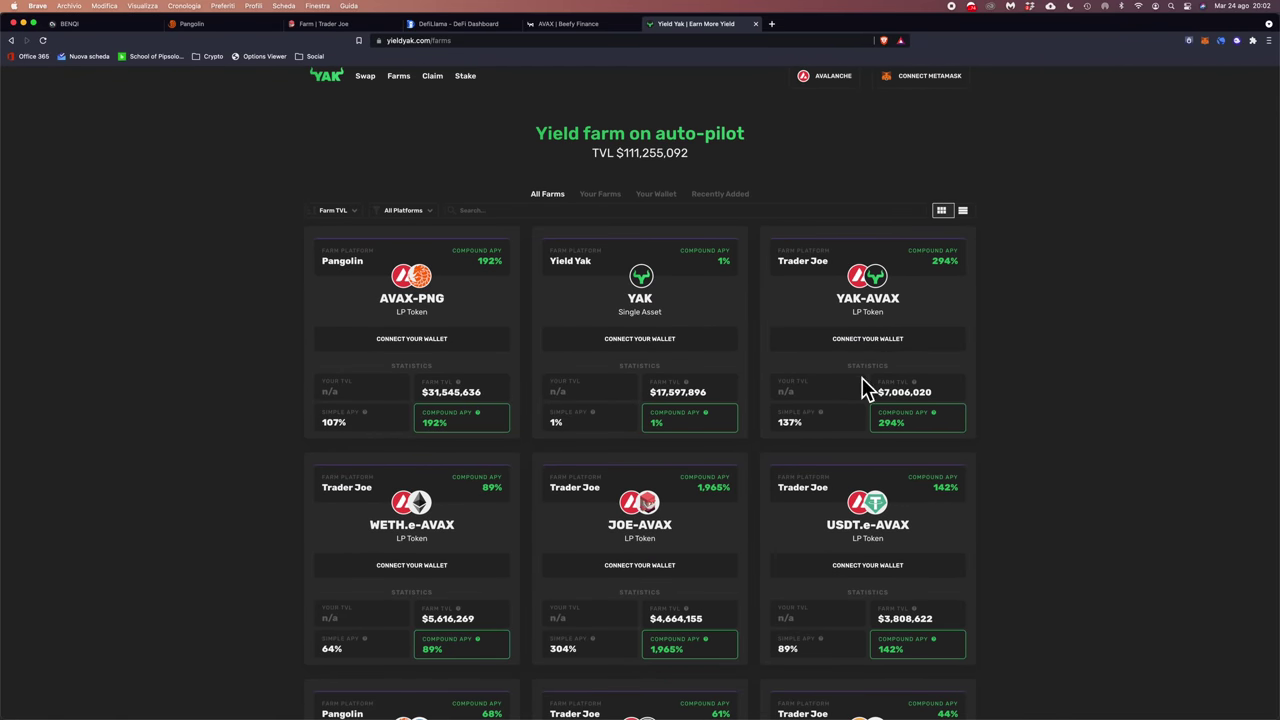
# Connect the MetaMask wallet to Yield Yak and authorize the site's access to Account 1.
pyautogui.click(913, 80)
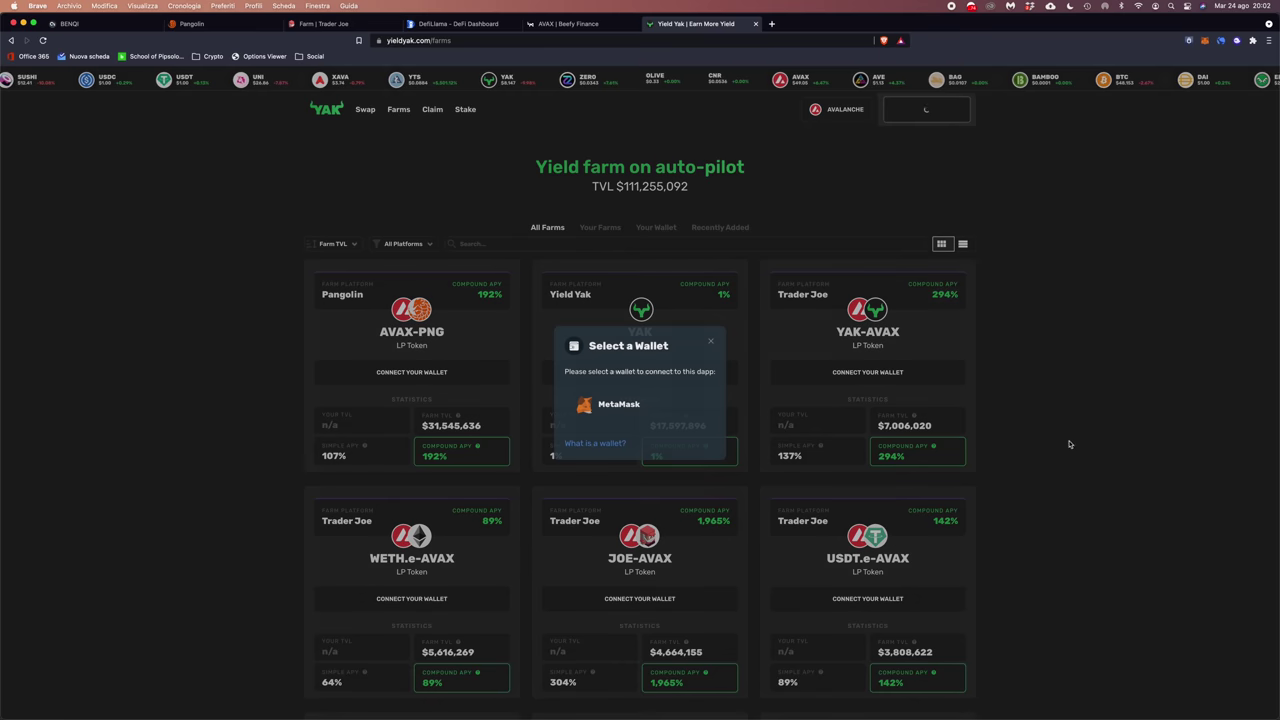
pyautogui.click(614, 400)
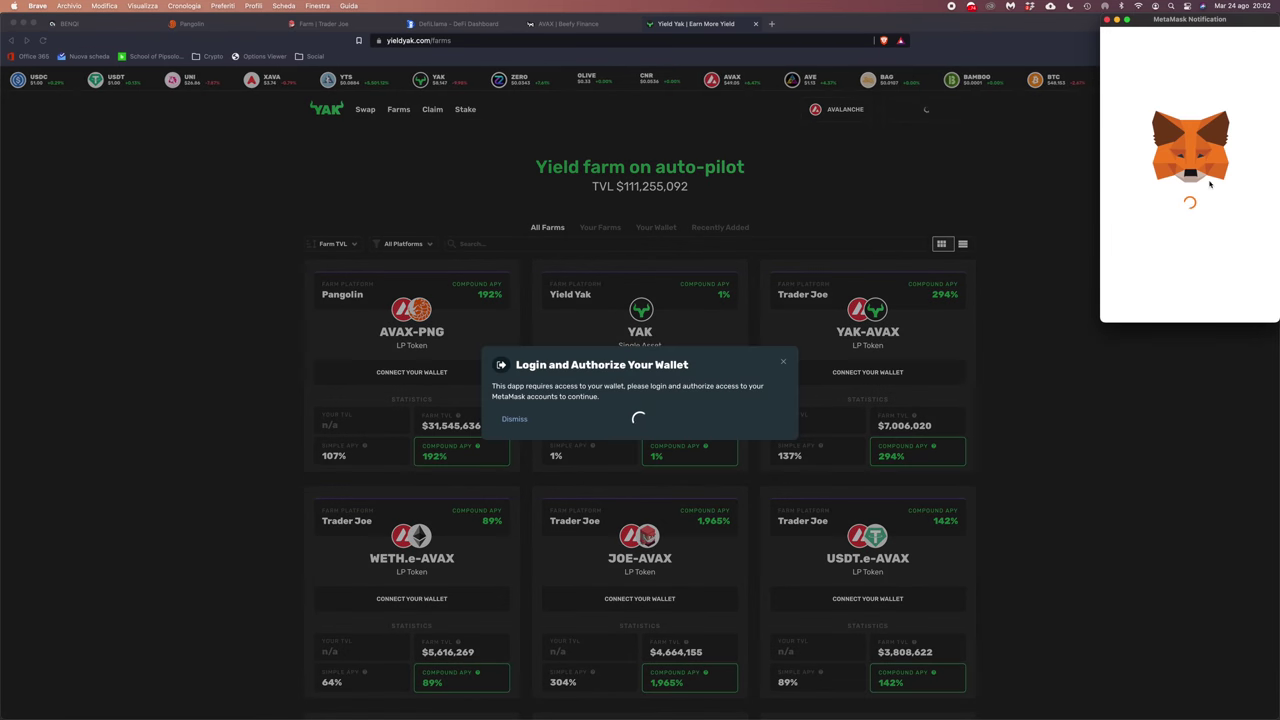
pyautogui.click(1237, 300)
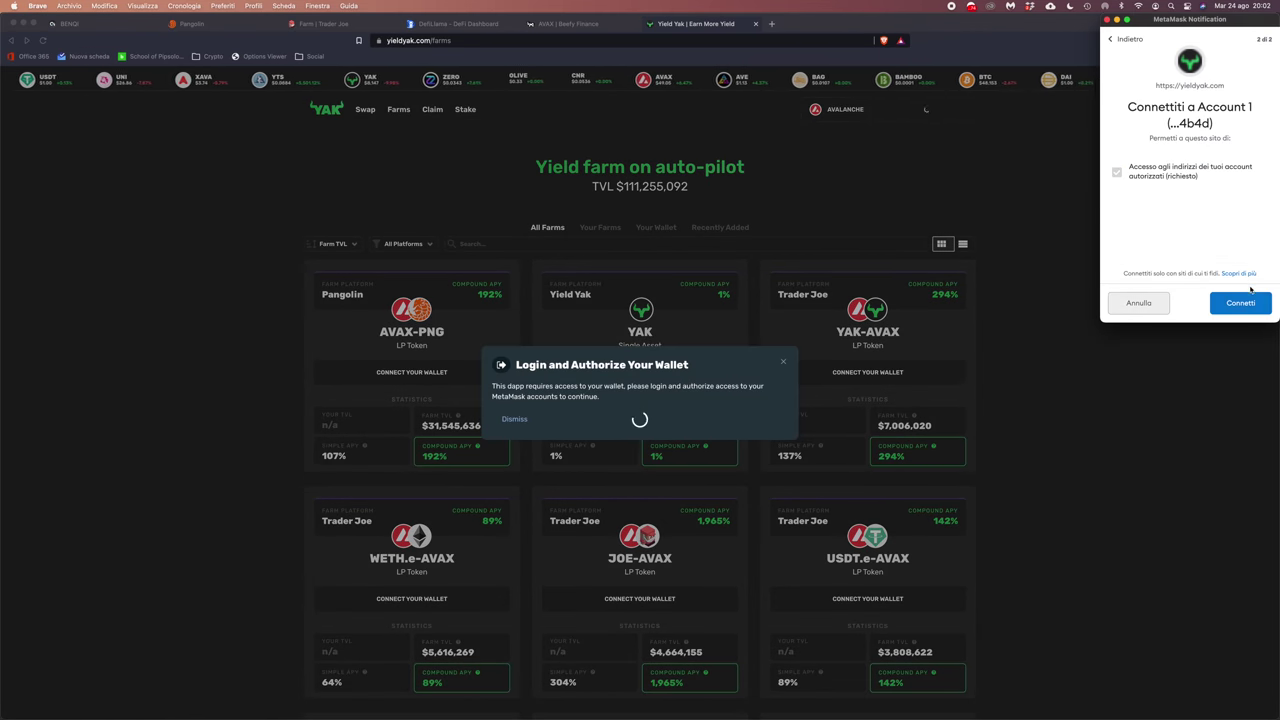
pyautogui.click(1240, 302)
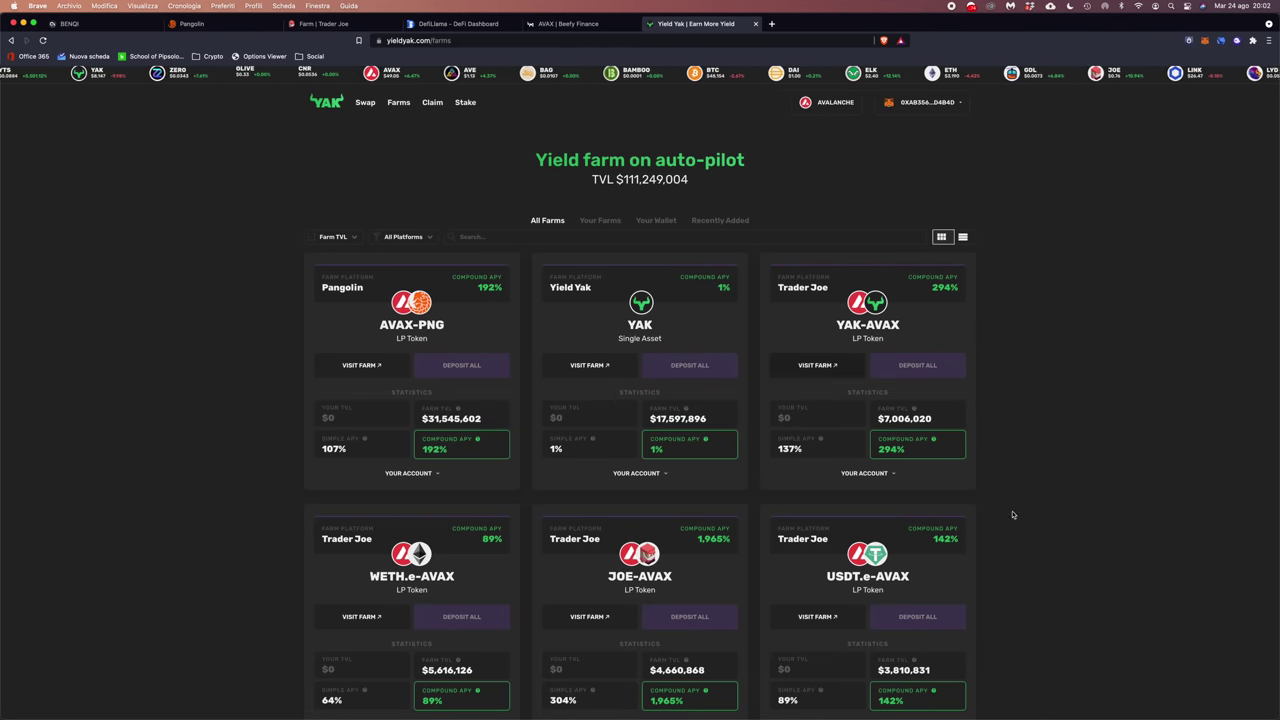
# Examine the farm cards with the wallet connected, including their source platforms, farm links and deposit options.
pyautogui.scroll(-2, 572, 585)
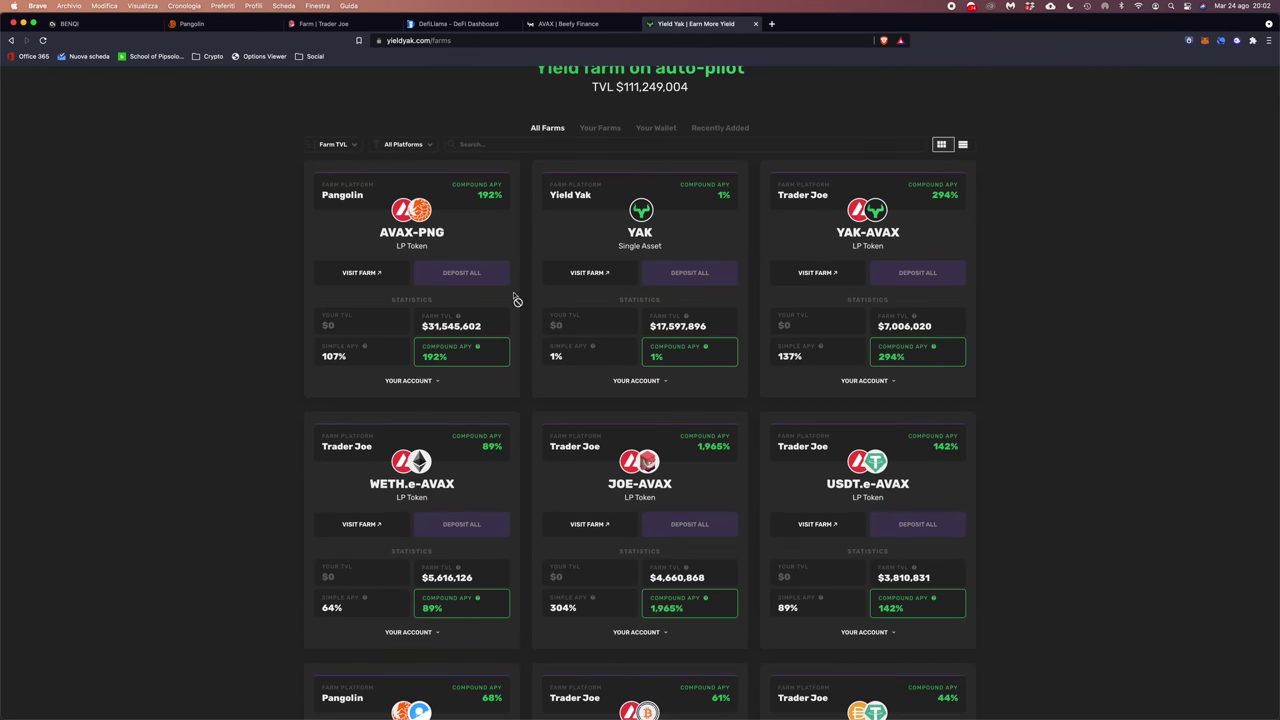
pyautogui.scroll(-8, 801, 190)
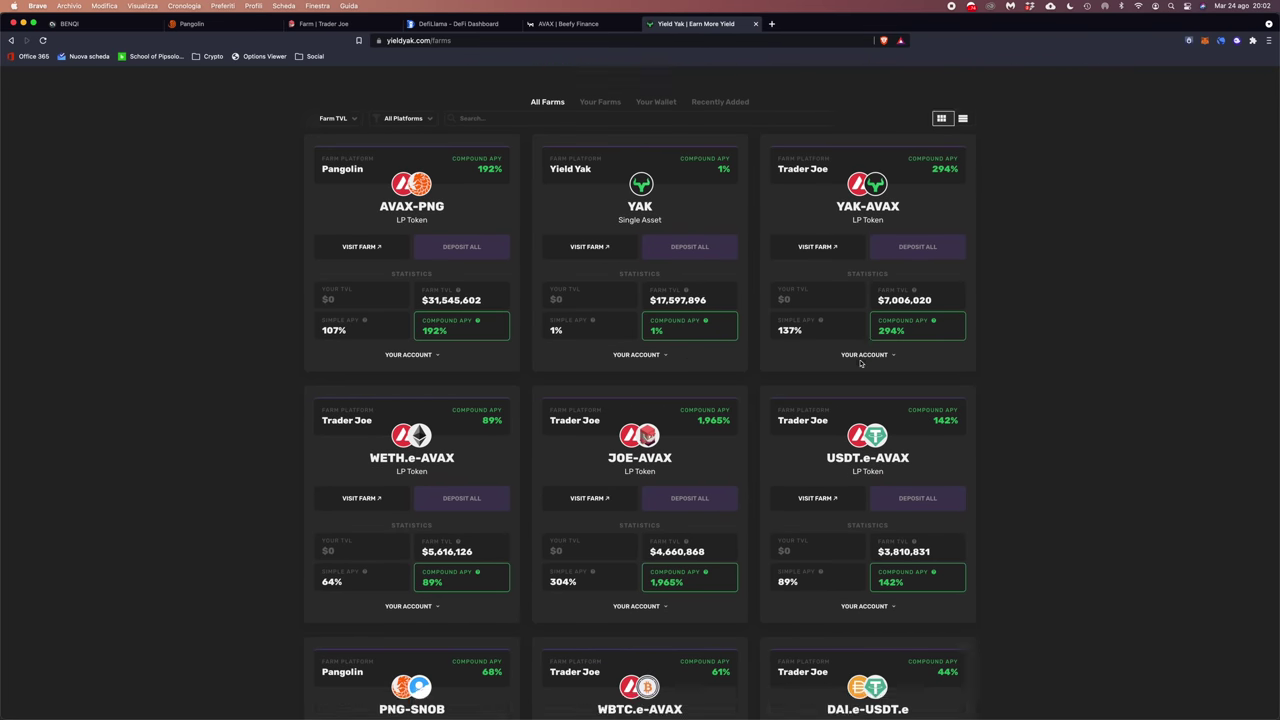
pyautogui.scroll(-2, 966, 494)
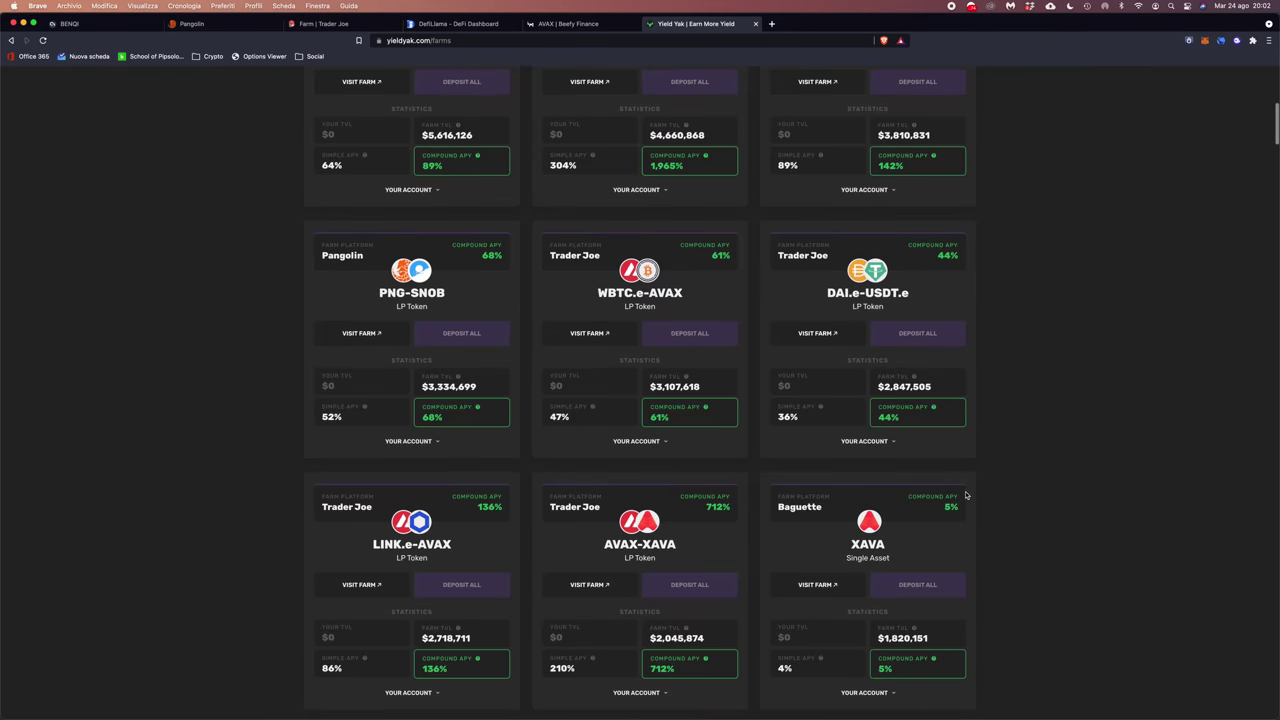
pyautogui.scroll(2, 960, 500)
pyautogui.scroll(2, 957, 505)
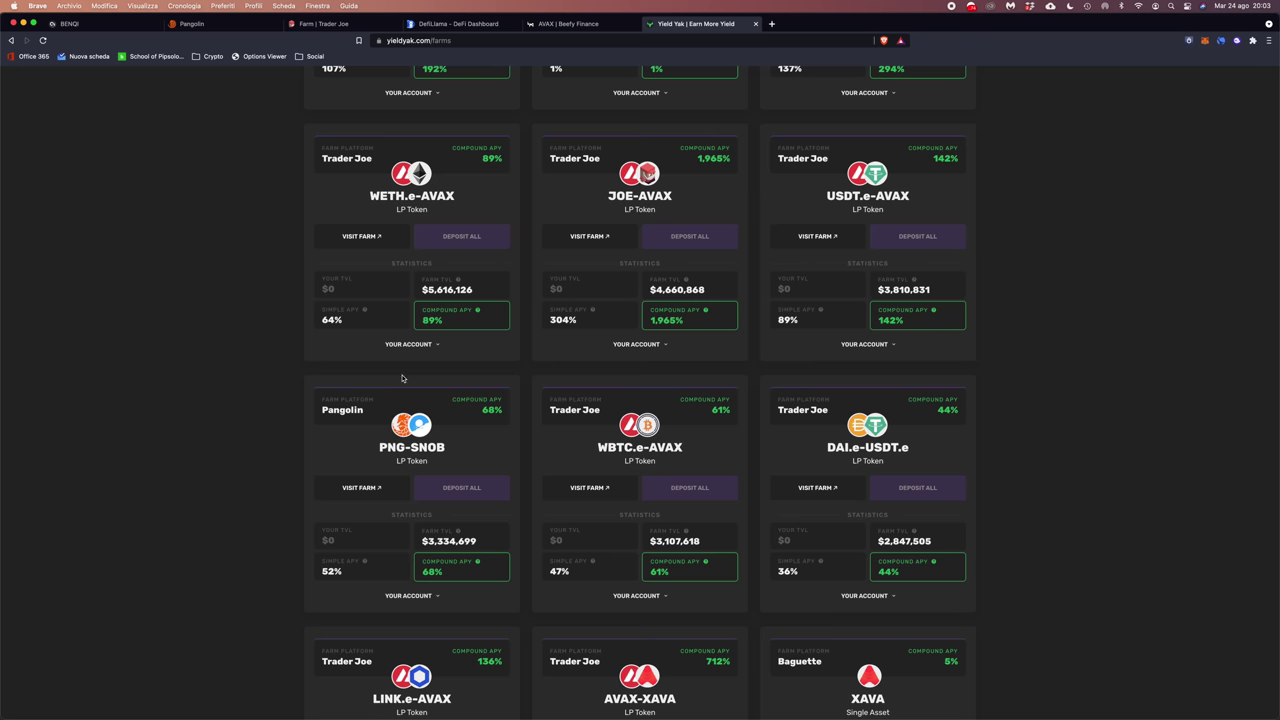
pyautogui.scroll(10, 357, 374)
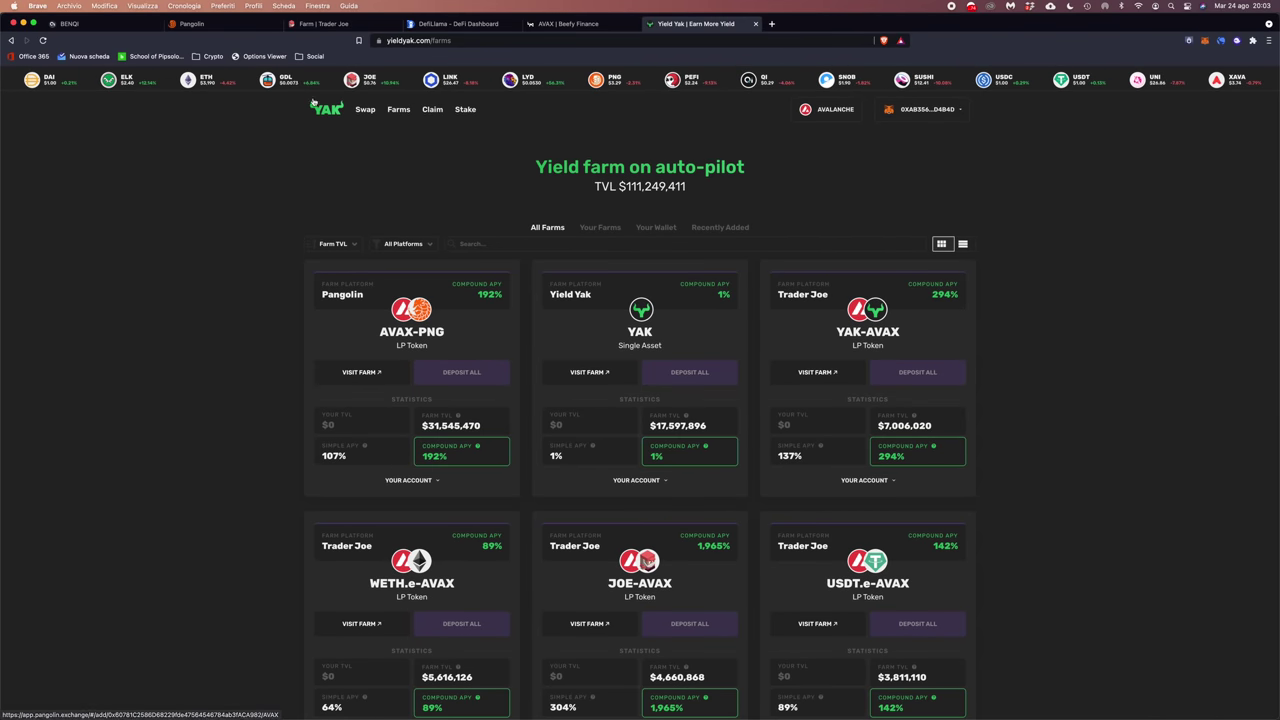
pyautogui.scroll(-3, 155, 251)
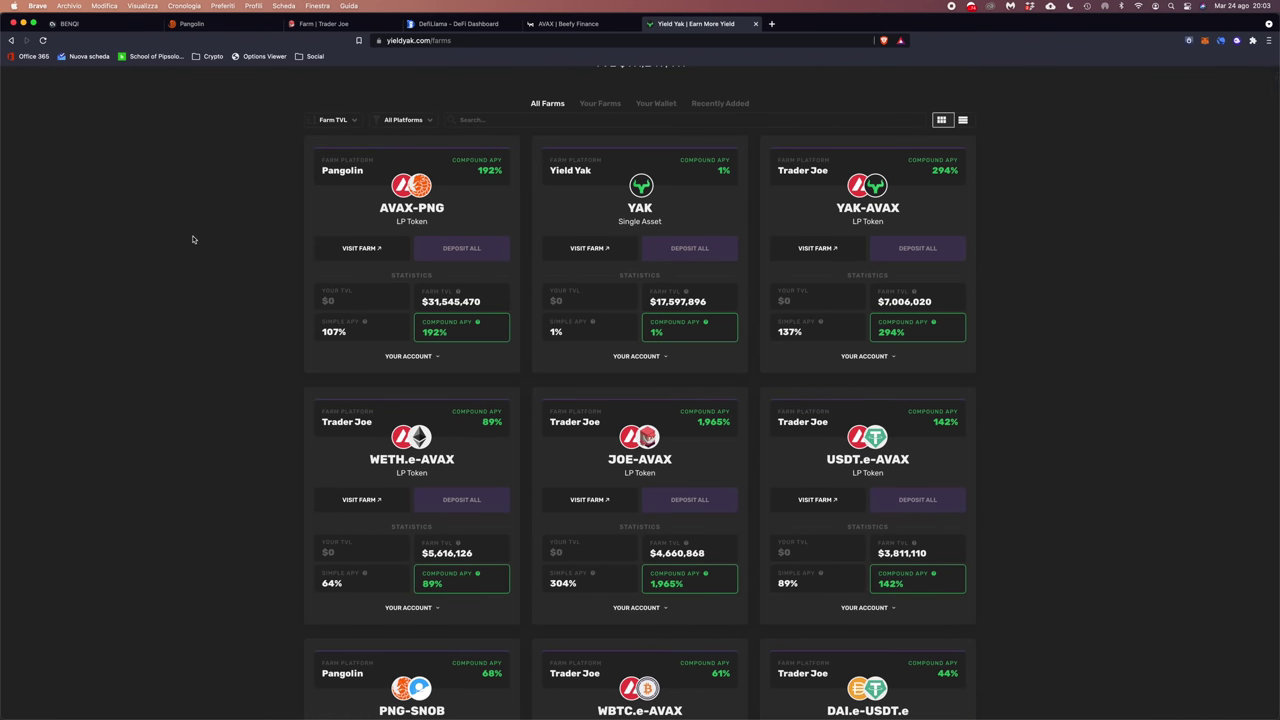
# Switch to DefiLlama and review Avalanche's total value locked chart and full protocol TVL rankings.
pyautogui.click(455, 23)
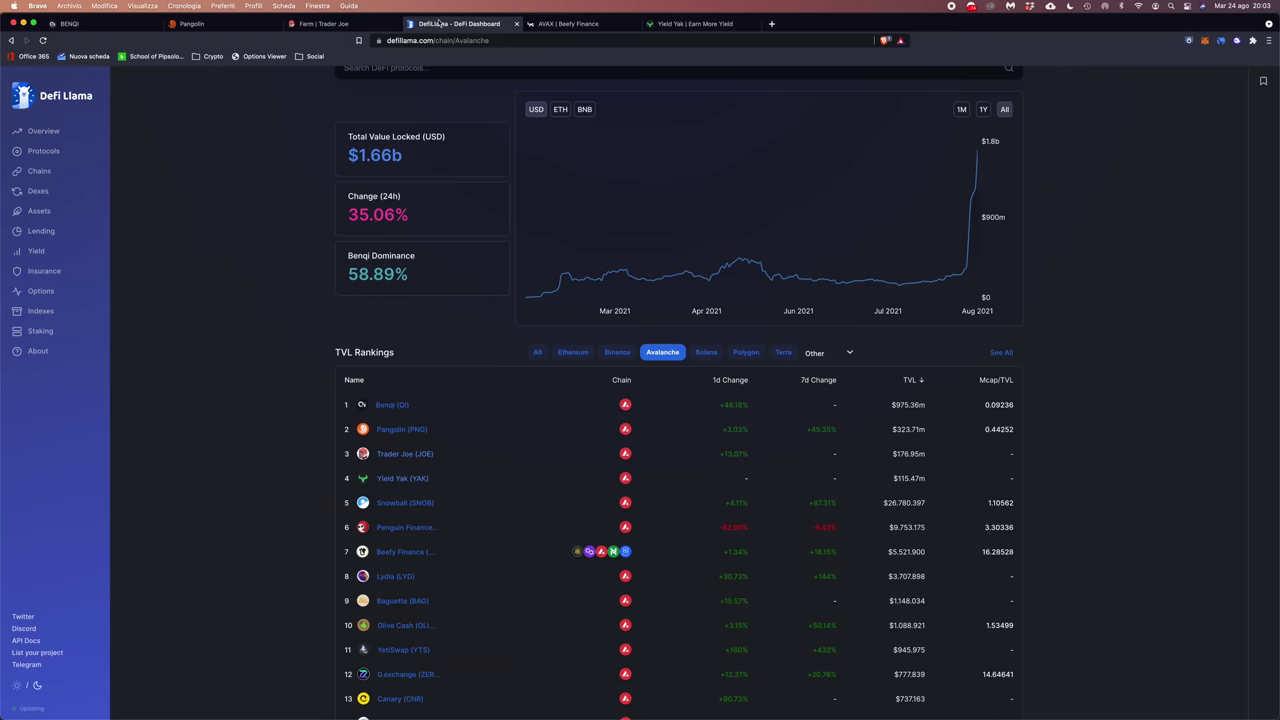
pyautogui.scroll(-2, 458, 547)
pyautogui.scroll(-2, 458, 547)
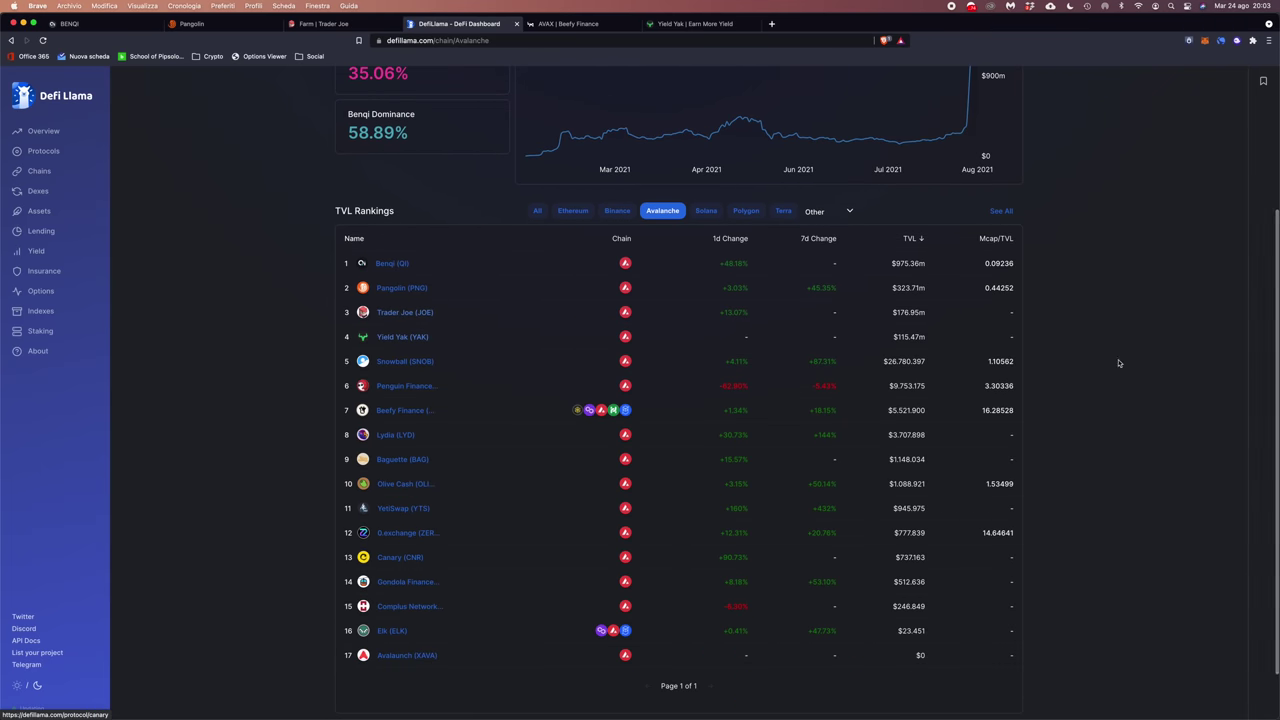
pyautogui.scroll(5, 771, 577)
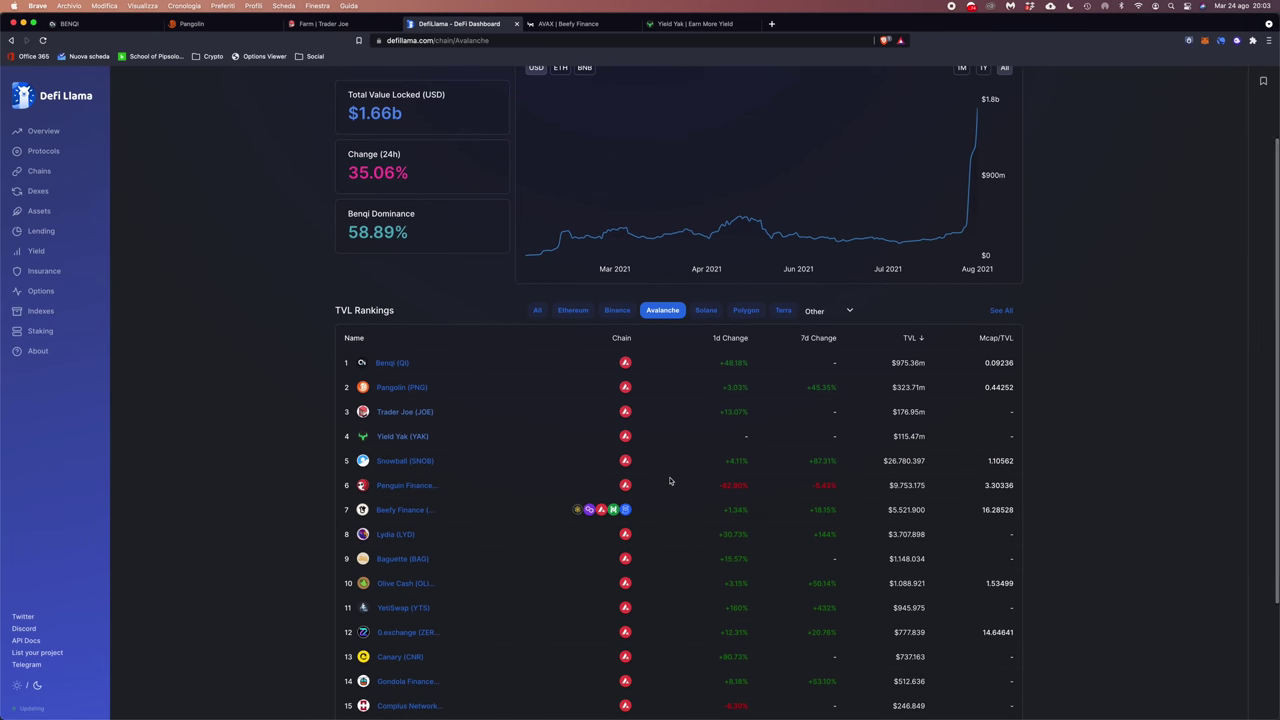
pyautogui.scroll(1, 554, 508)
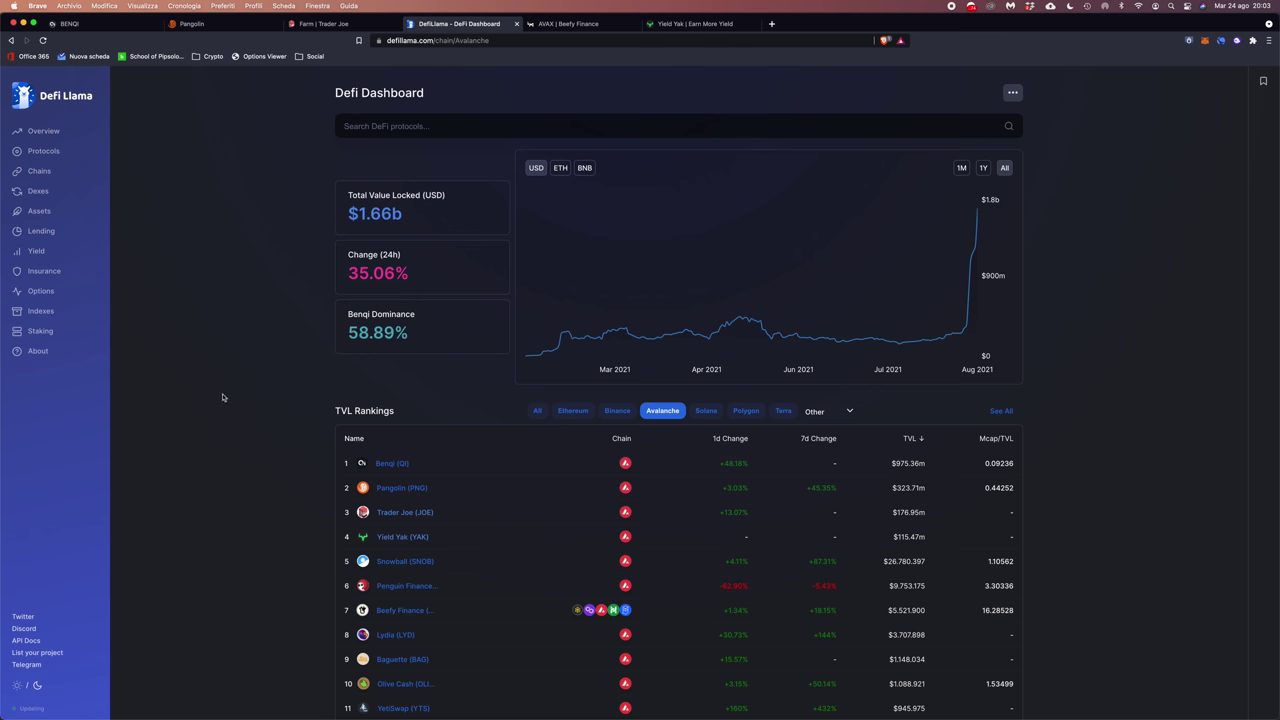
pyautogui.scroll(-3, 507, 555)
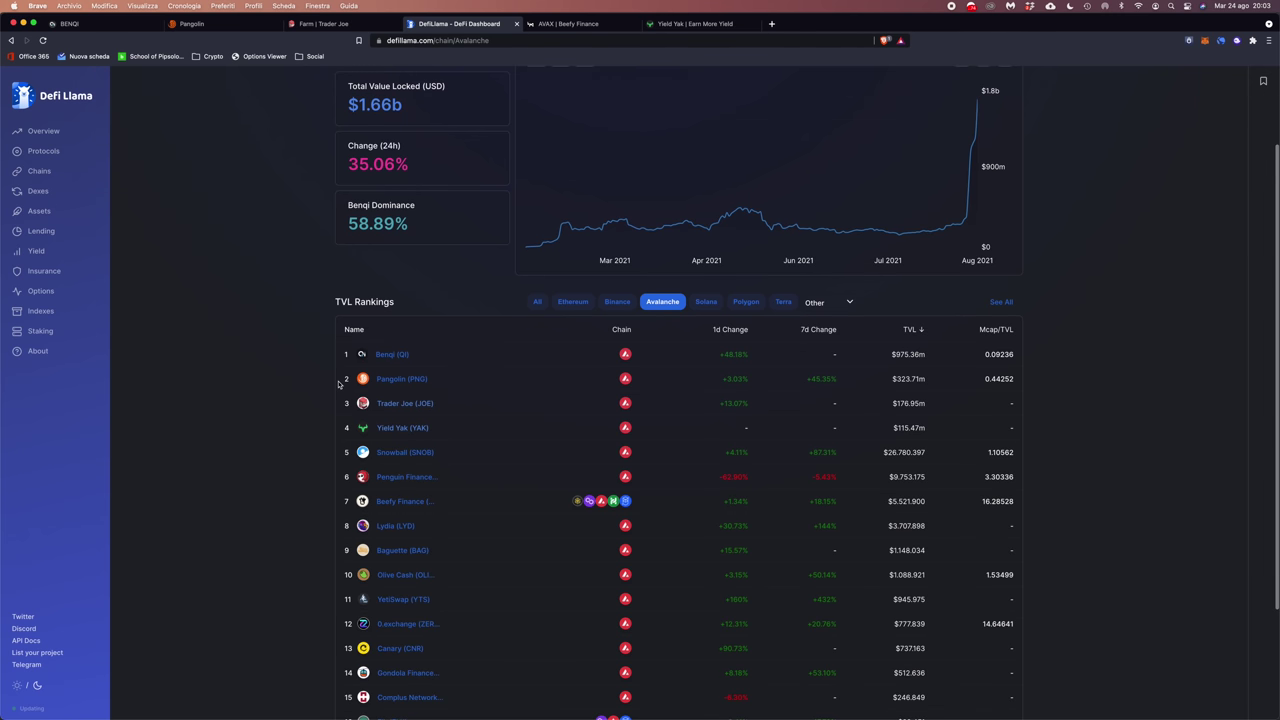
pyautogui.scroll(-2, 316, 375)
pyautogui.scroll(4, 314, 371)
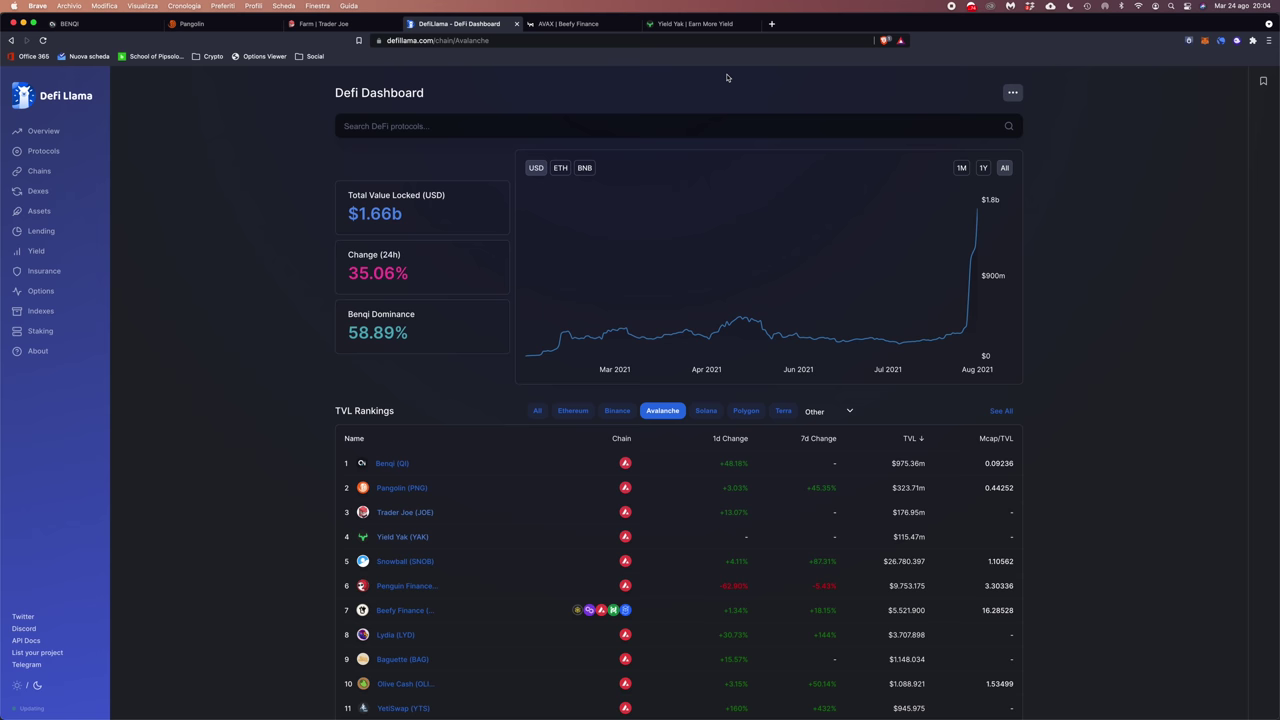
# Return to BENQI's rewards page and highlight the beta risk notice below the navigation links.
pyautogui.click(195, 23)
pyautogui.click(130, 25)
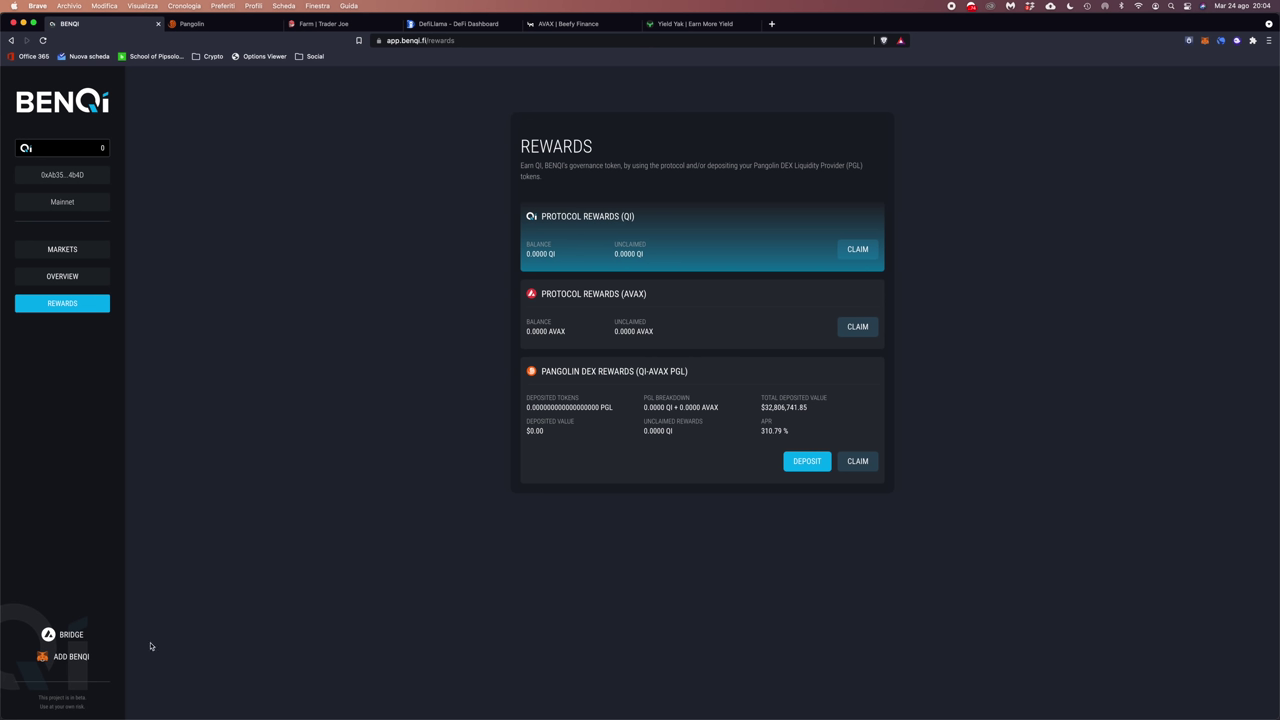
pyautogui.moveTo(85, 707); pyautogui.dragTo(43, 707)
pyautogui.click(79, 700)
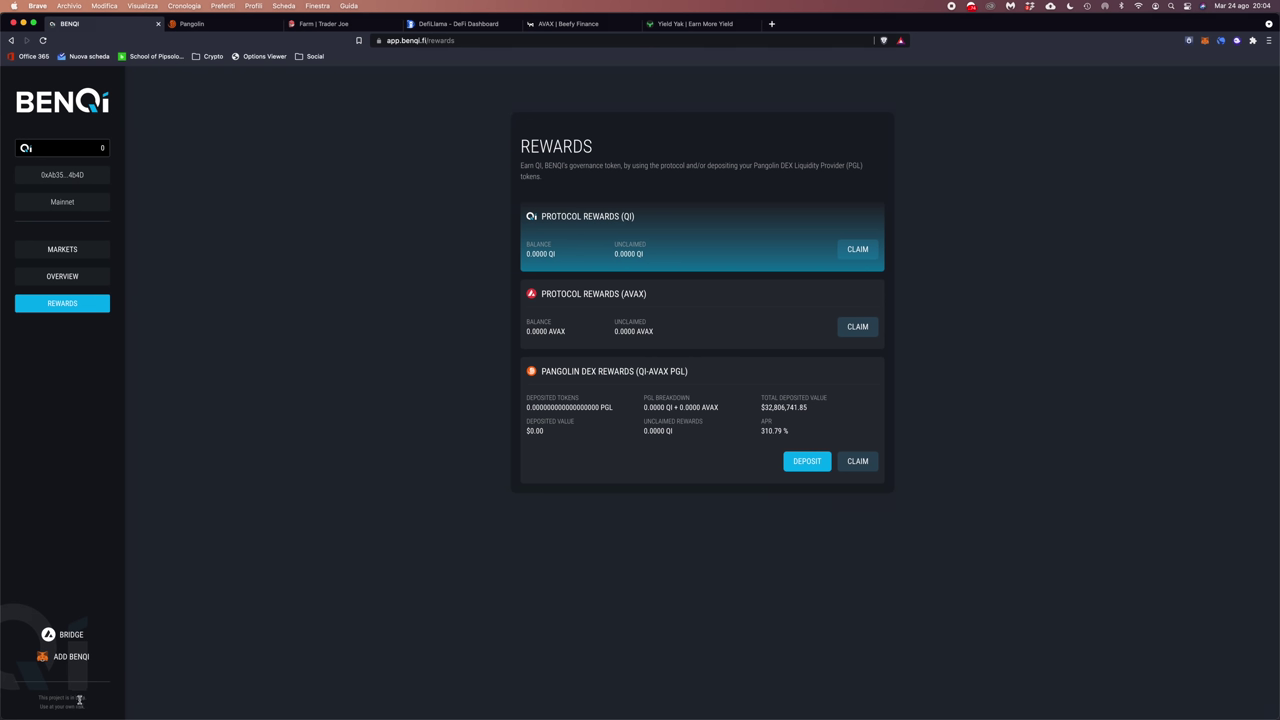
# Revisit Pangolin and Trader Joe's farm page, and open BENQI's overview of supplied and borrowed assets.
pyautogui.click(230, 24)
pyautogui.click(380, 22)
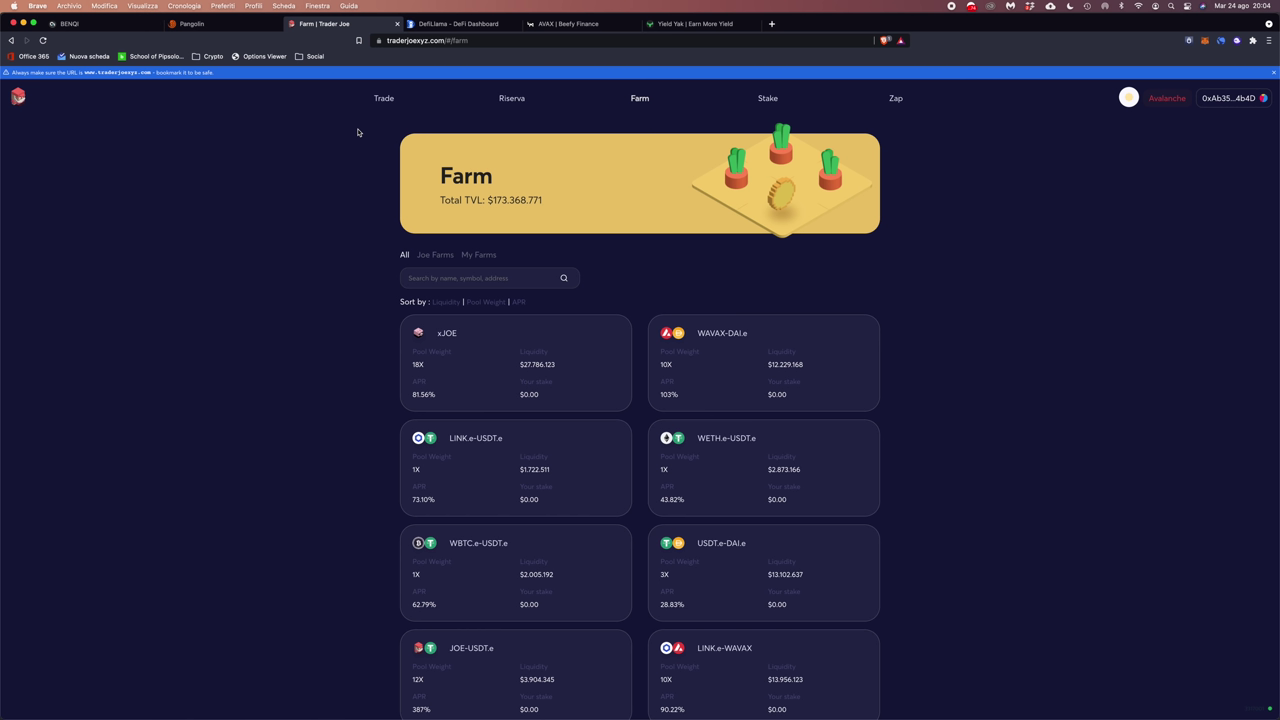
pyautogui.click(98, 24)
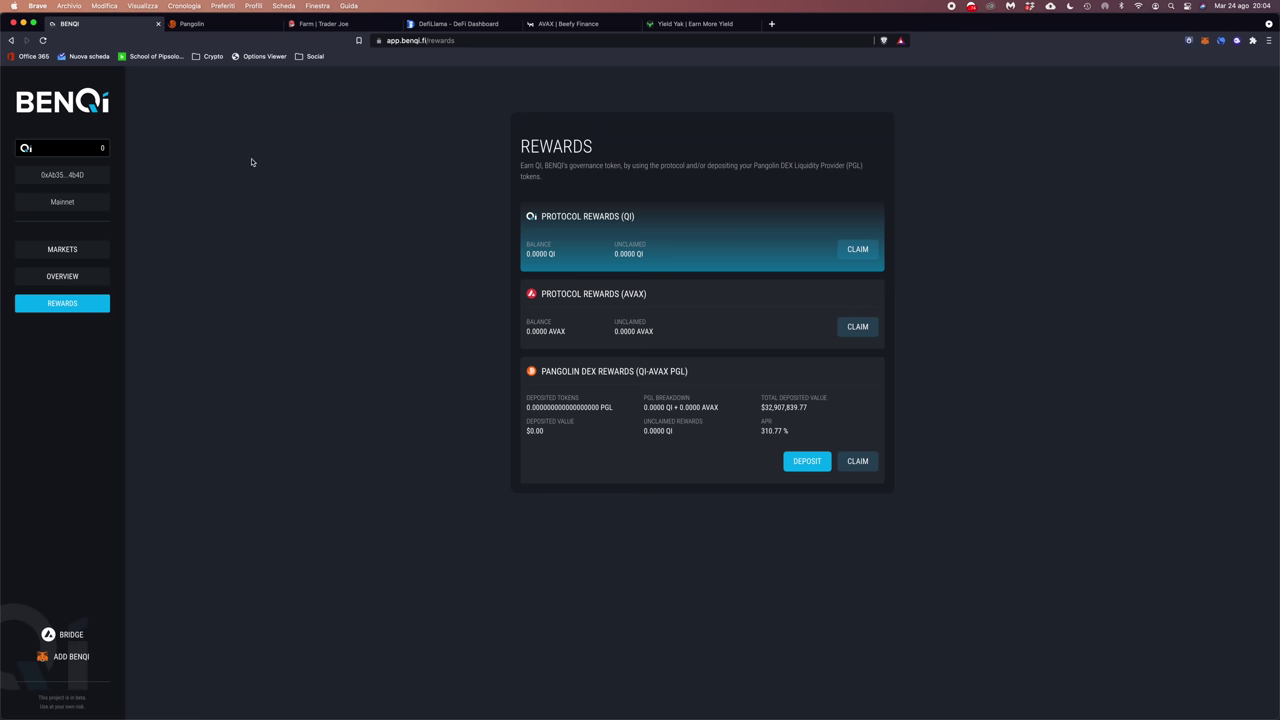
pyautogui.click(56, 280)
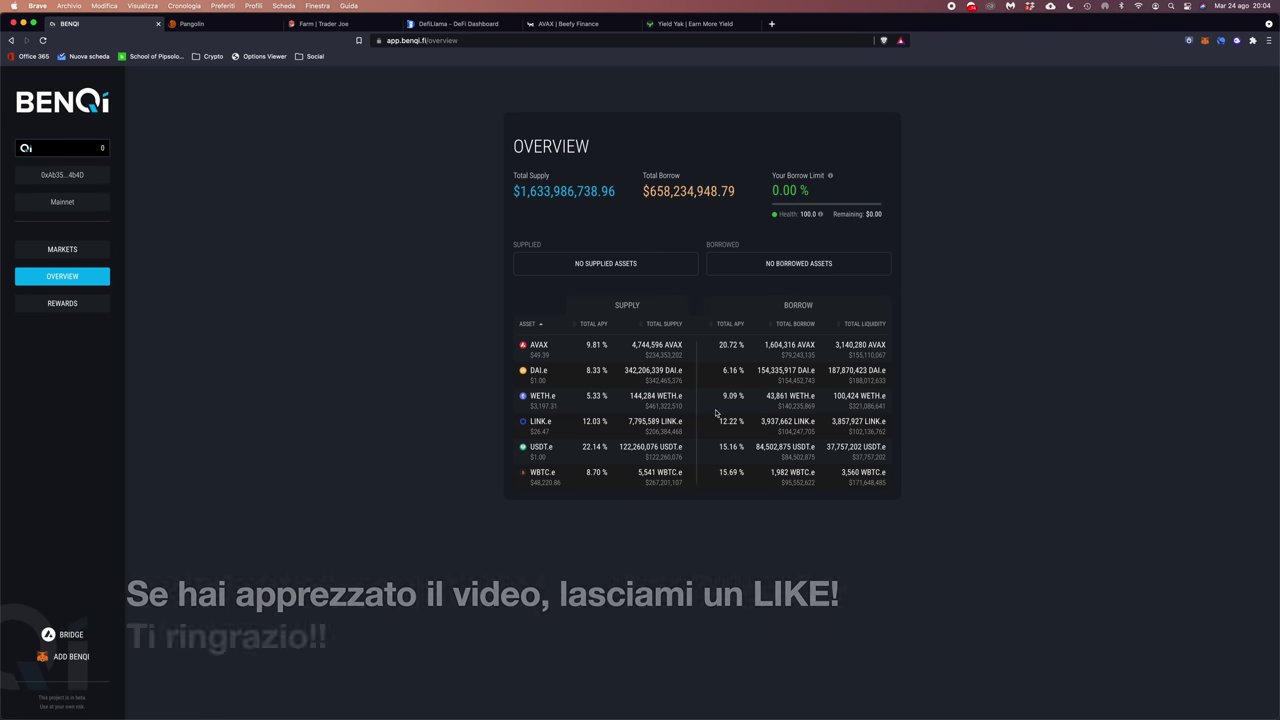